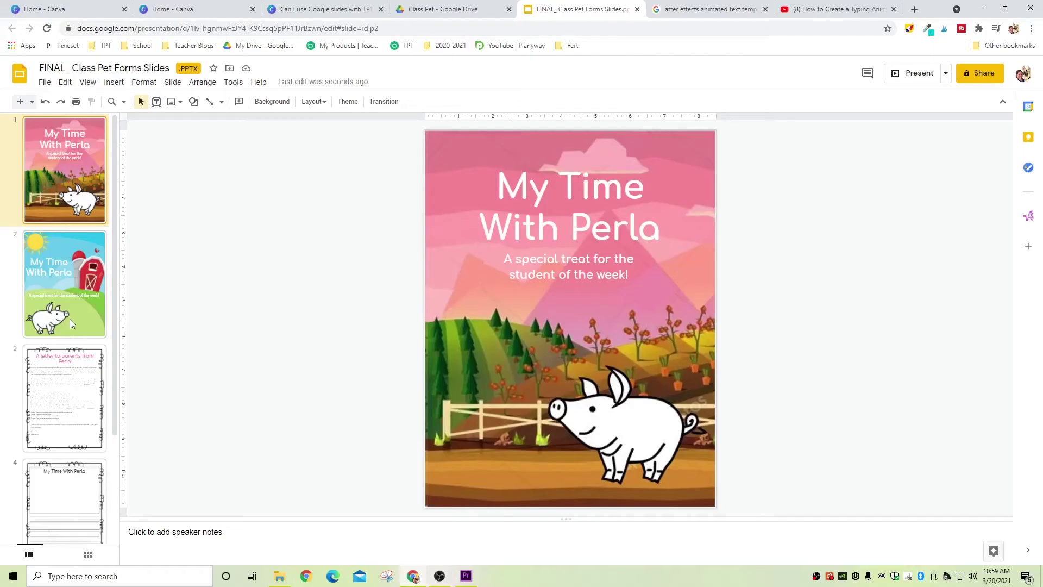
- Look through the cover, parent letter and journal page slides of the class pet presentation
click(64, 279)
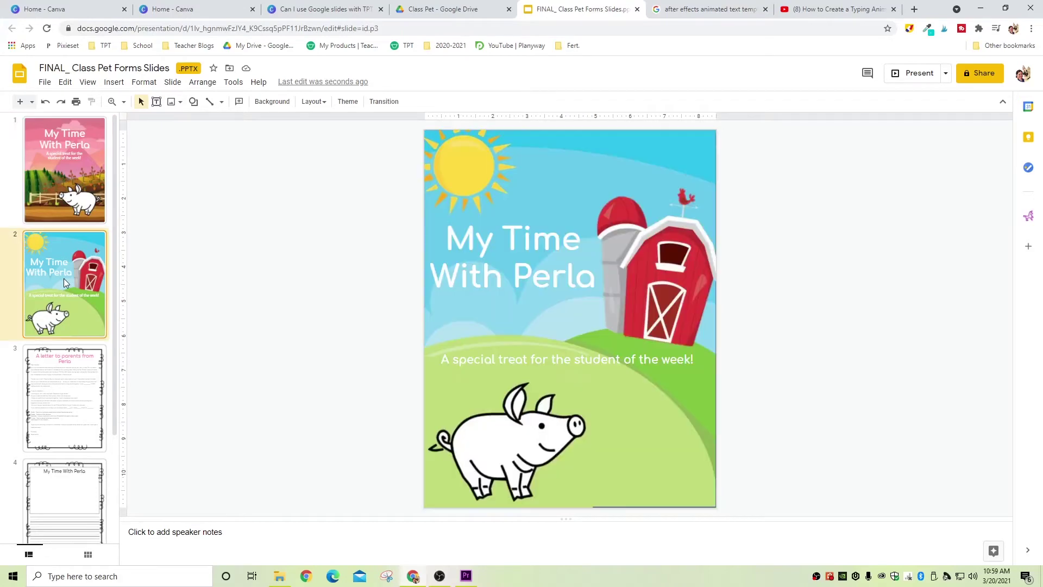
click(79, 382)
click(77, 498)
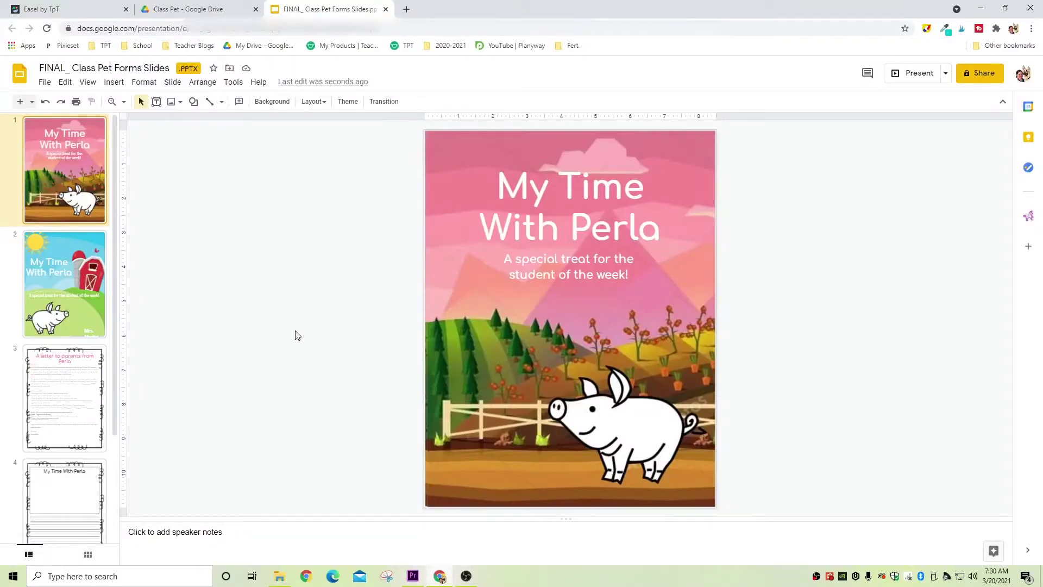
click(70, 280)
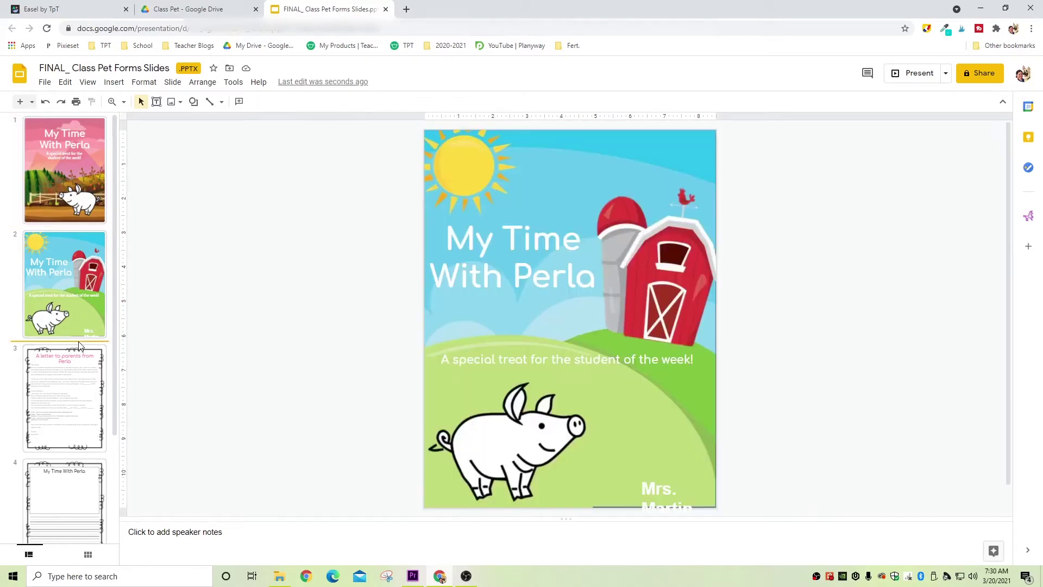
scroll(79, 369, down, 3)
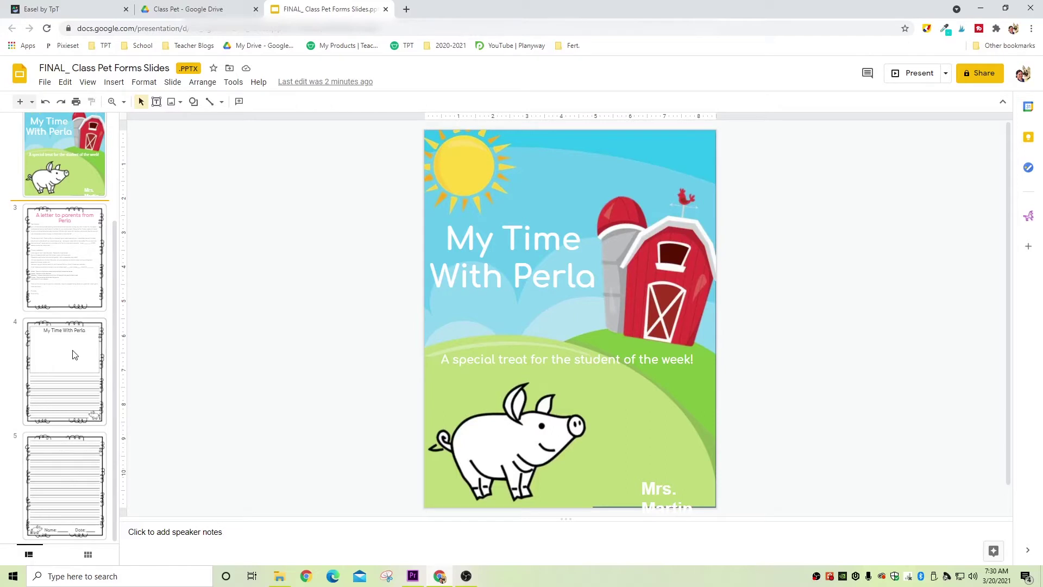
click(74, 354)
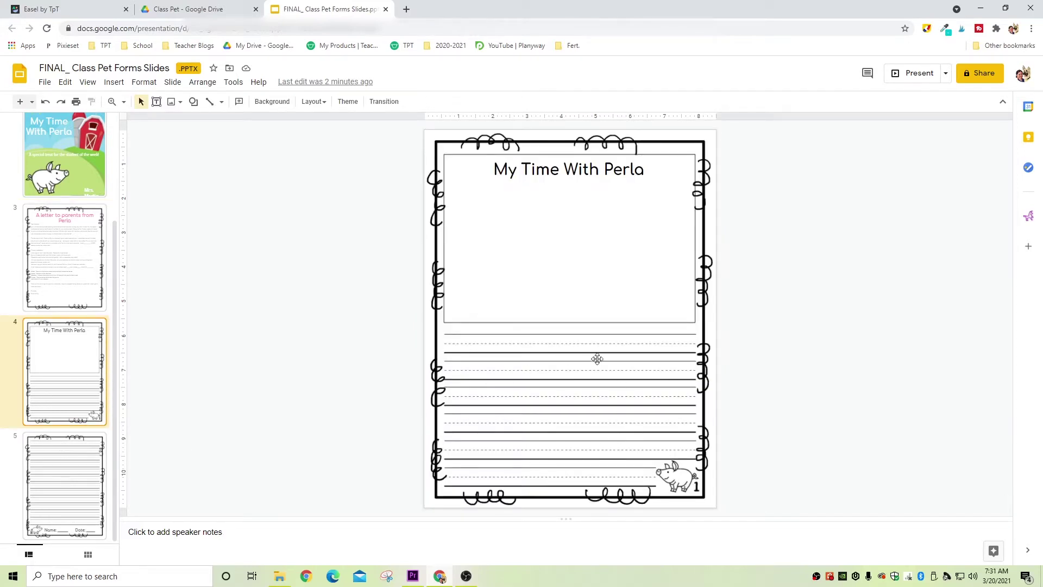
click(68, 475)
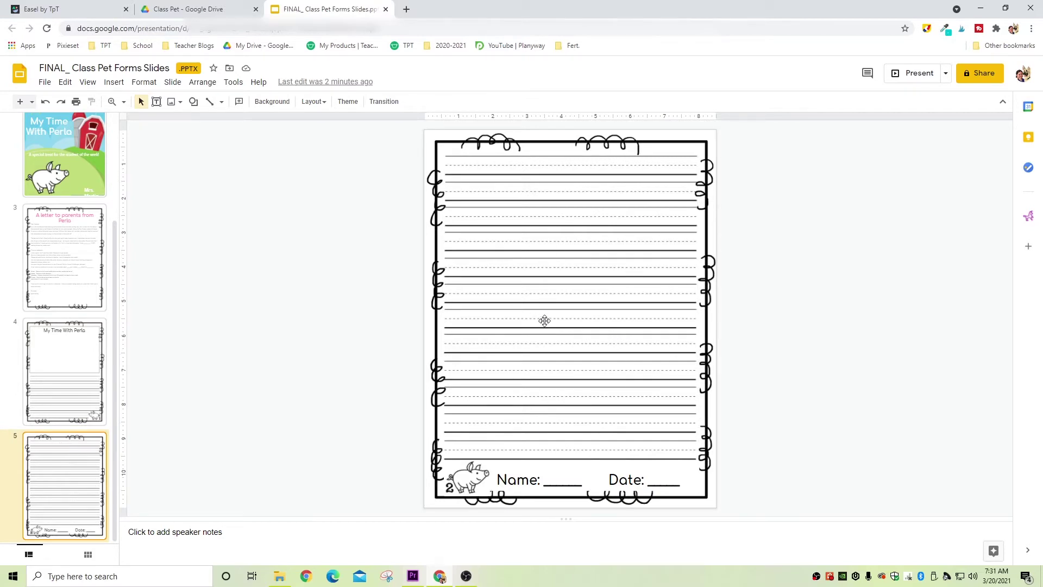
- Remove the underscore blanks after "Name:" and "Date:" on the last lined journal slide
click(522, 483)
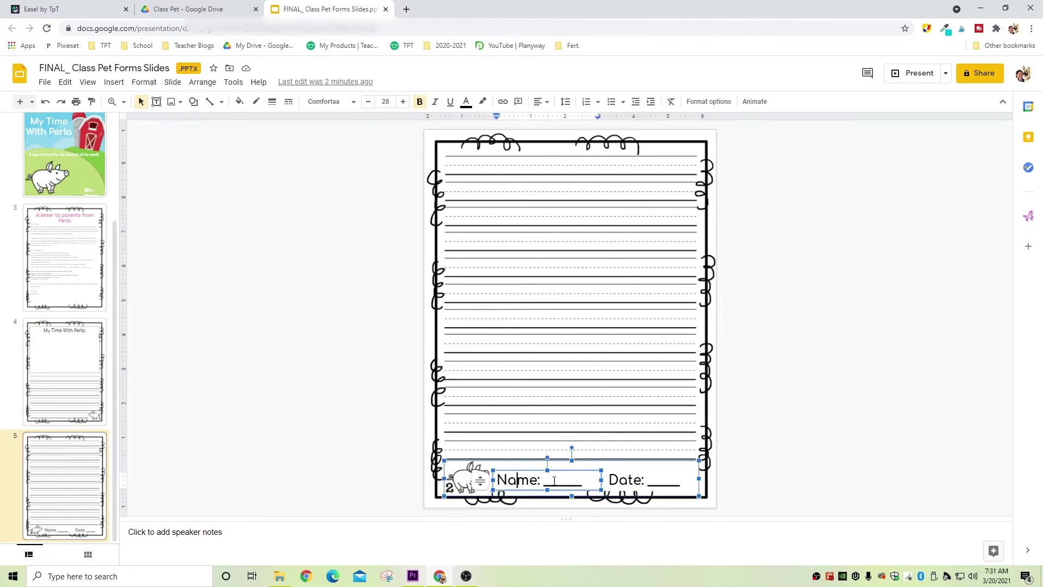
drag(588, 480, 493, 478)
drag(586, 483, 547, 482)
key(BackSpace)
click(682, 481)
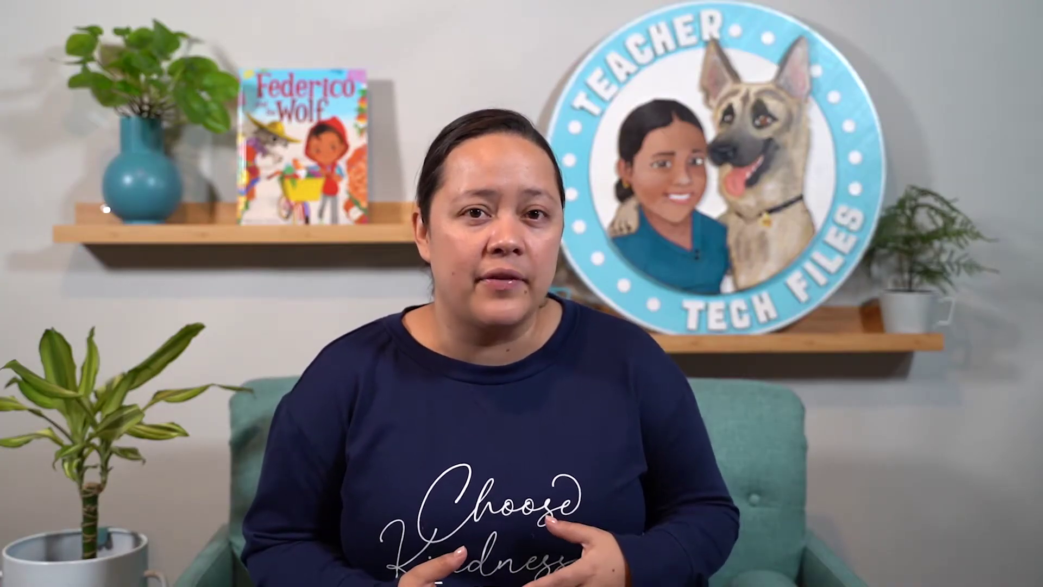
- Download the class pet presentation as a PDF document
click(46, 82)
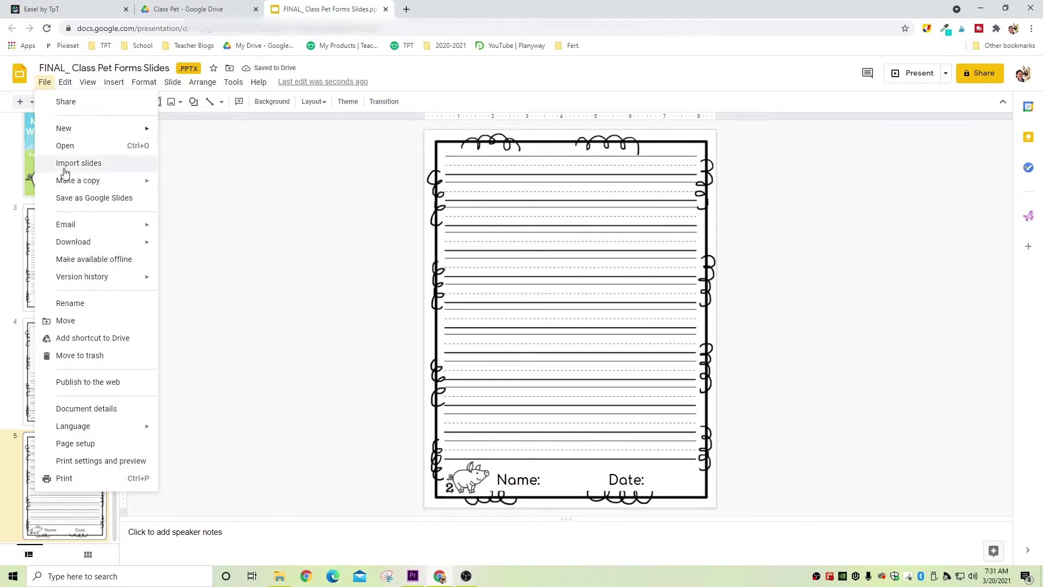
mouse_move(97, 244)
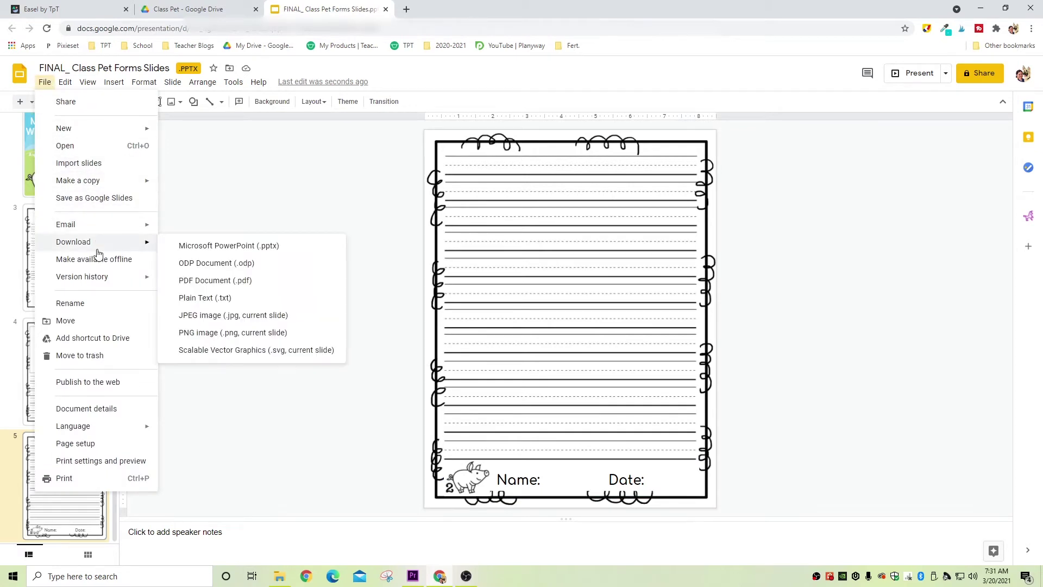
click(226, 282)
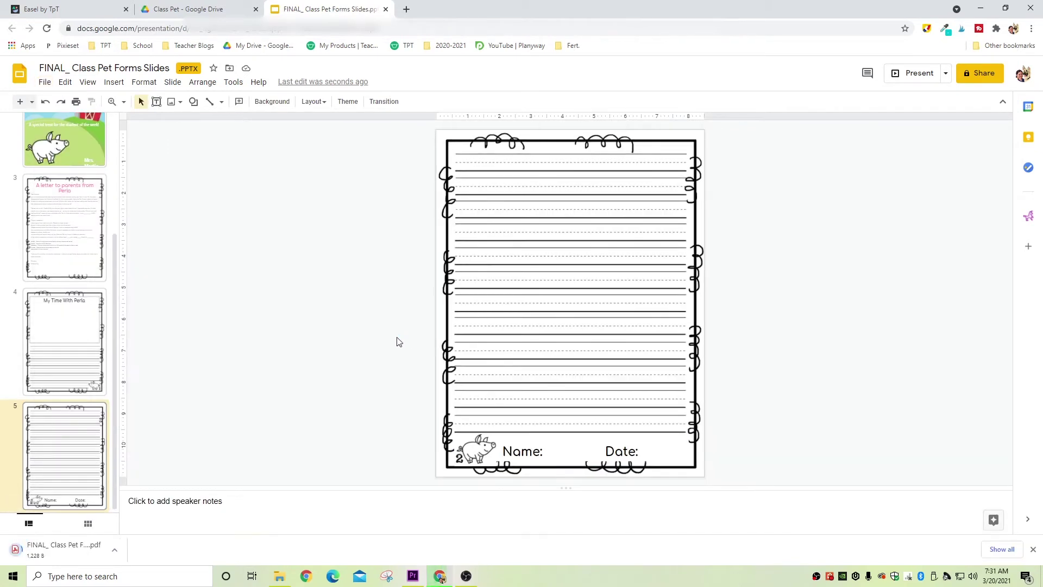
click(119, 553)
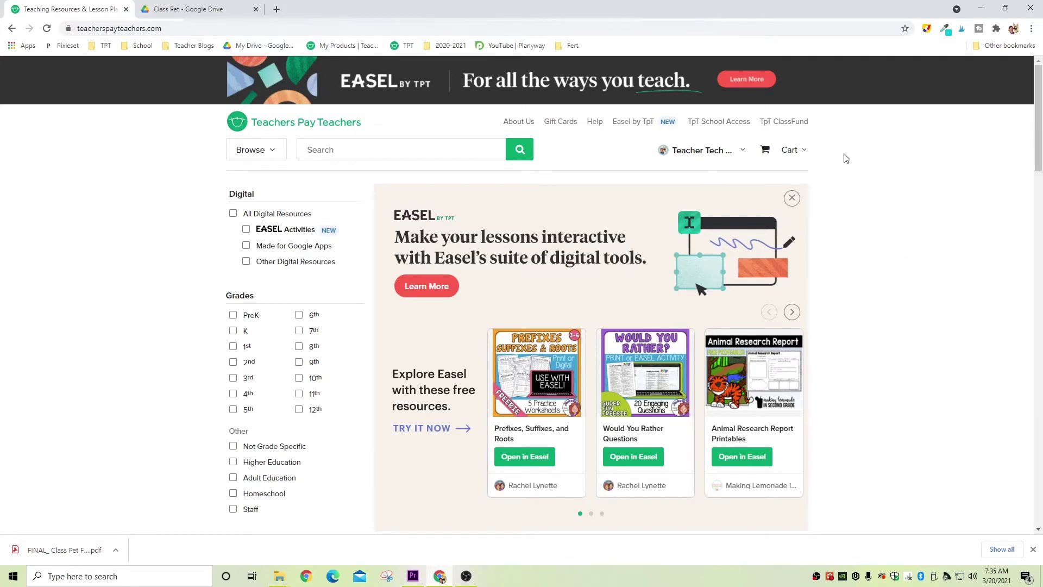
- Go to My Easel Activities on Teachers Pay Teachers and start a new activity
click(746, 156)
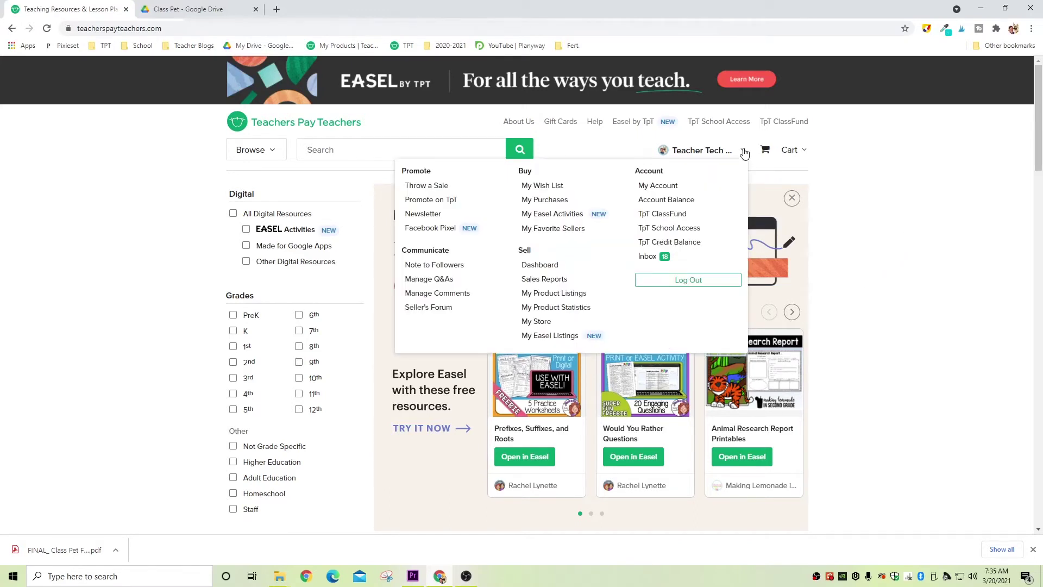
click(607, 219)
click(508, 74)
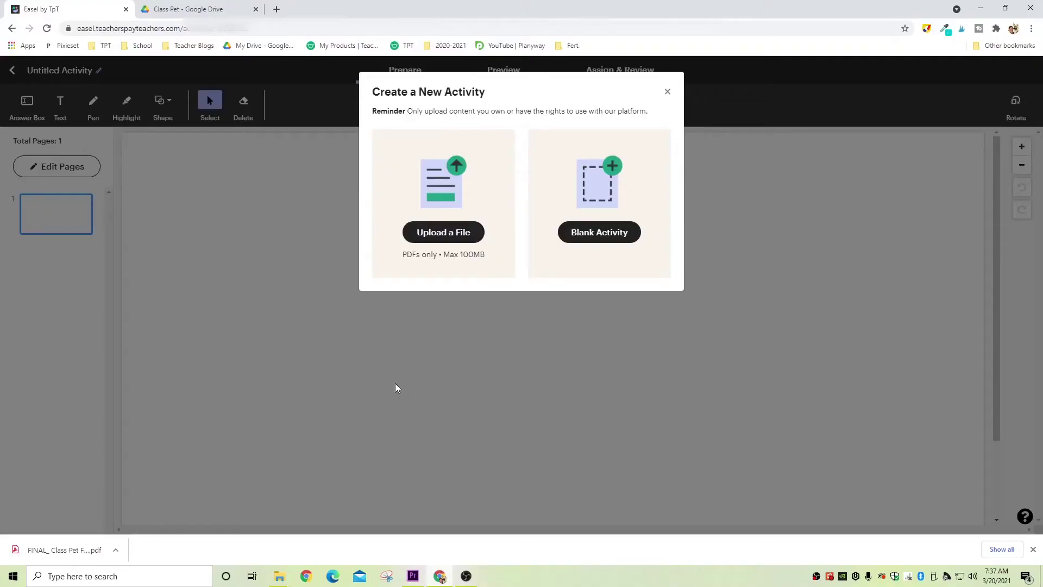
- Upload the class pet forms PDF from the Downloads folder and import pages 1, 3, 4 and 5 into the activity
click(457, 239)
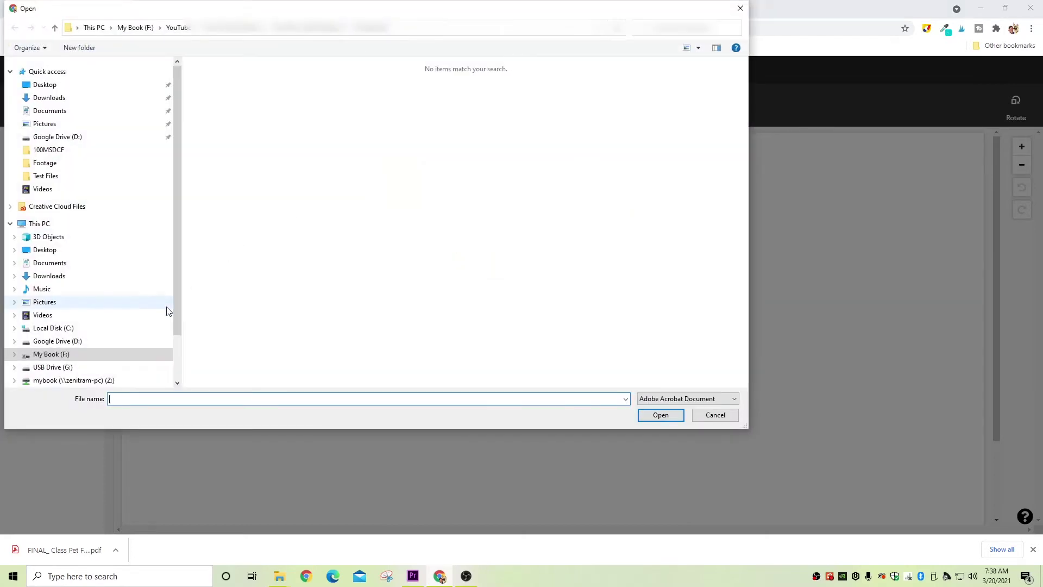
click(76, 101)
double_click(275, 155)
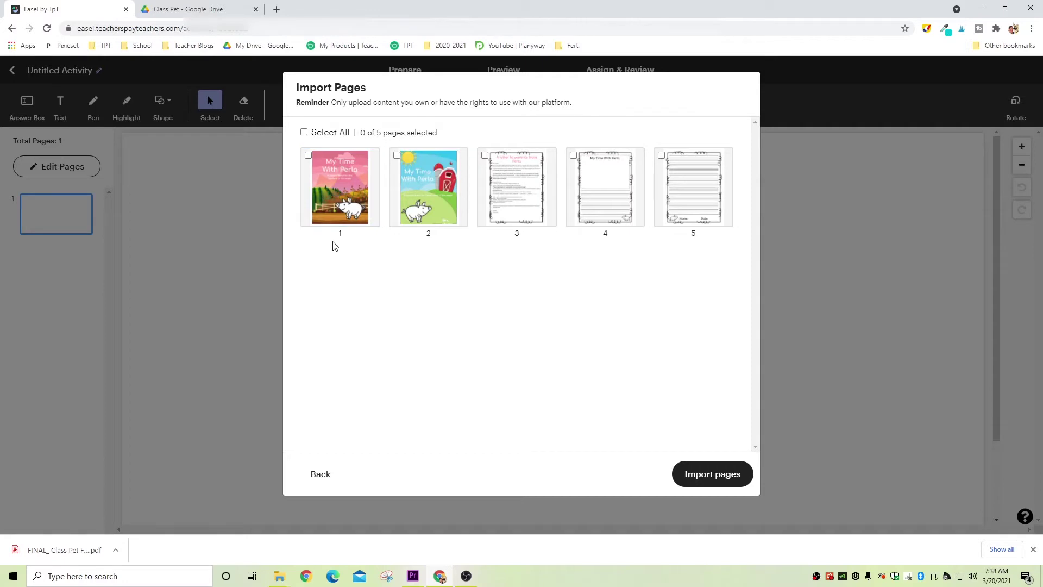
click(332, 181)
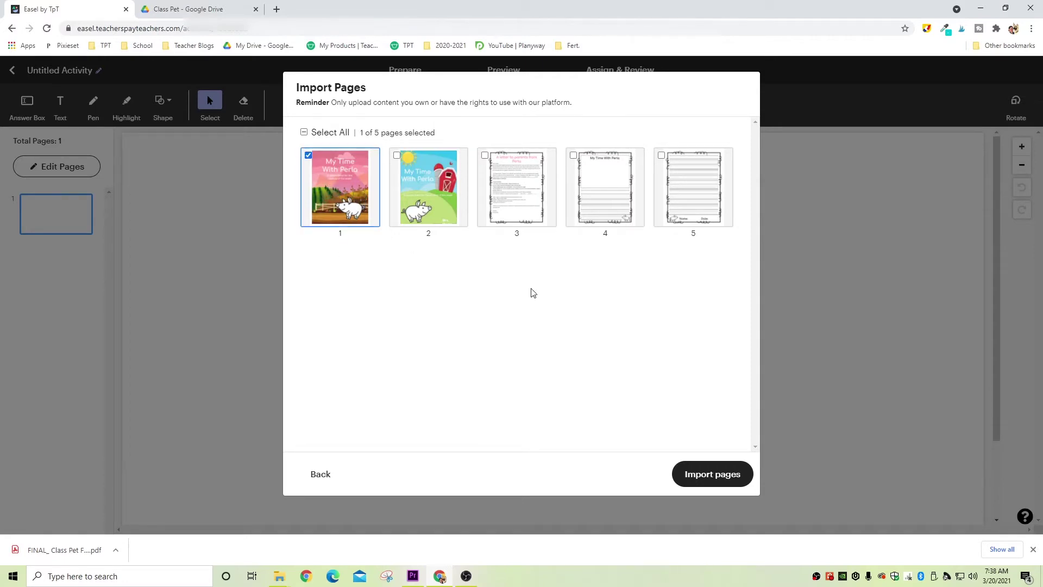
click(538, 204)
click(605, 200)
click(702, 196)
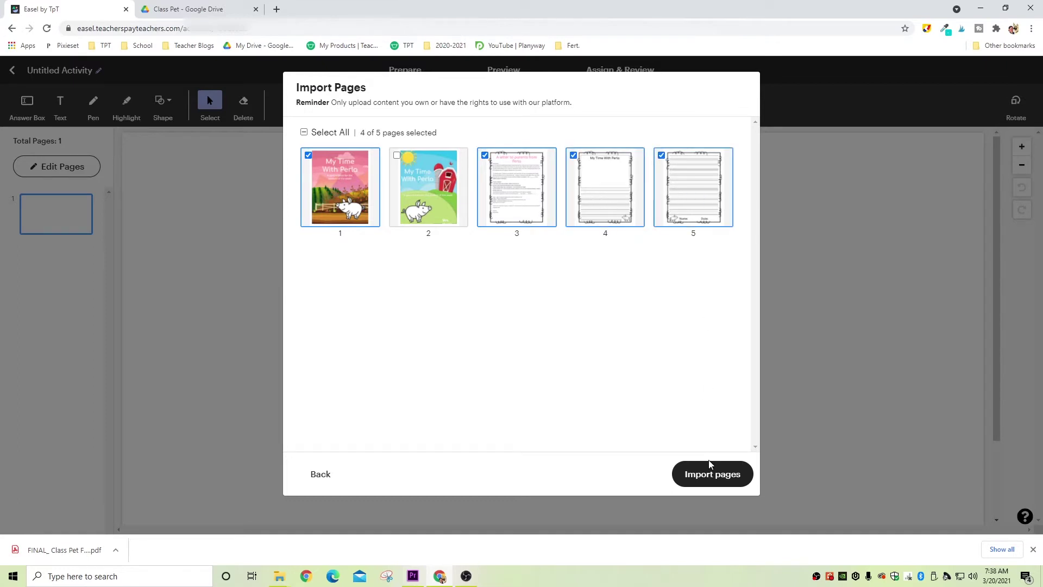
click(709, 468)
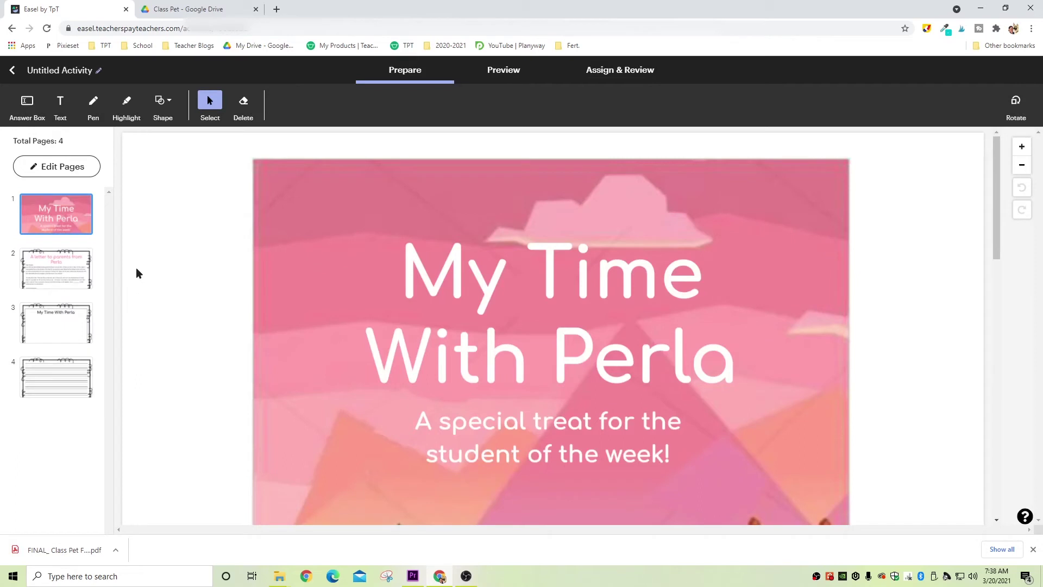
- View the whole parent letter on page 2, and select that page in the page editor
click(60, 279)
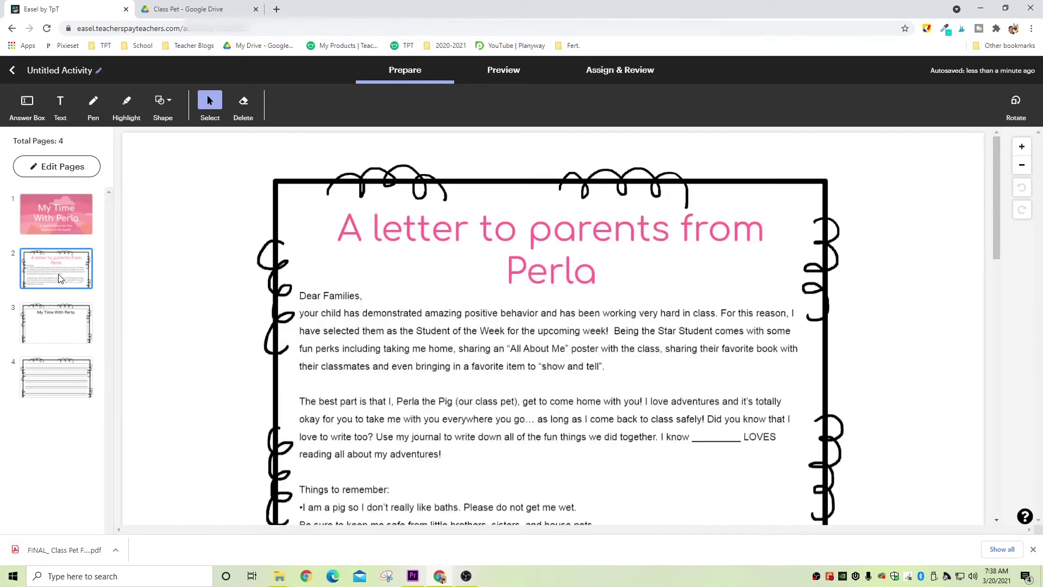
click(1022, 165)
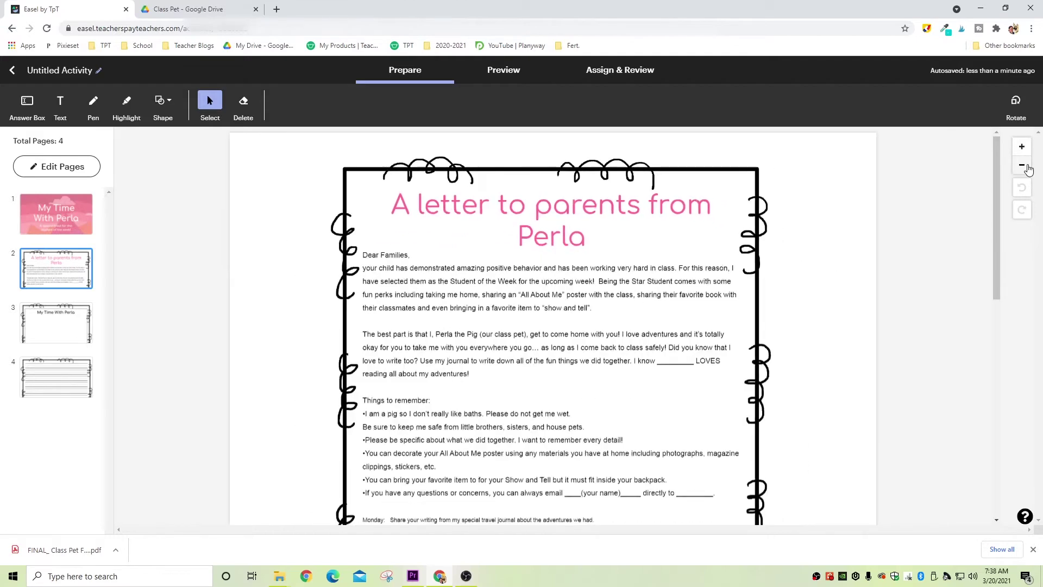
click(1022, 165)
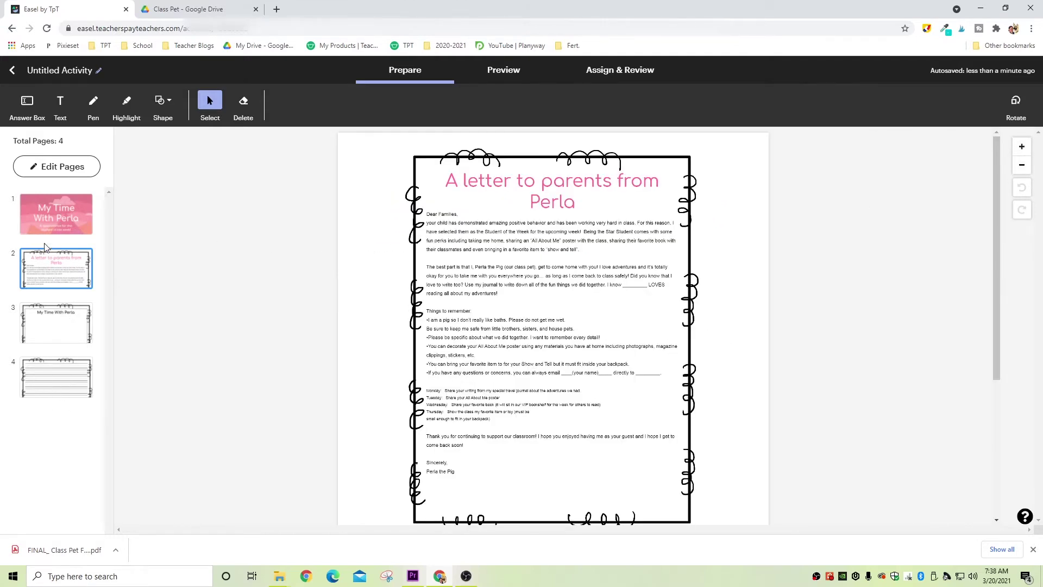
click(57, 166)
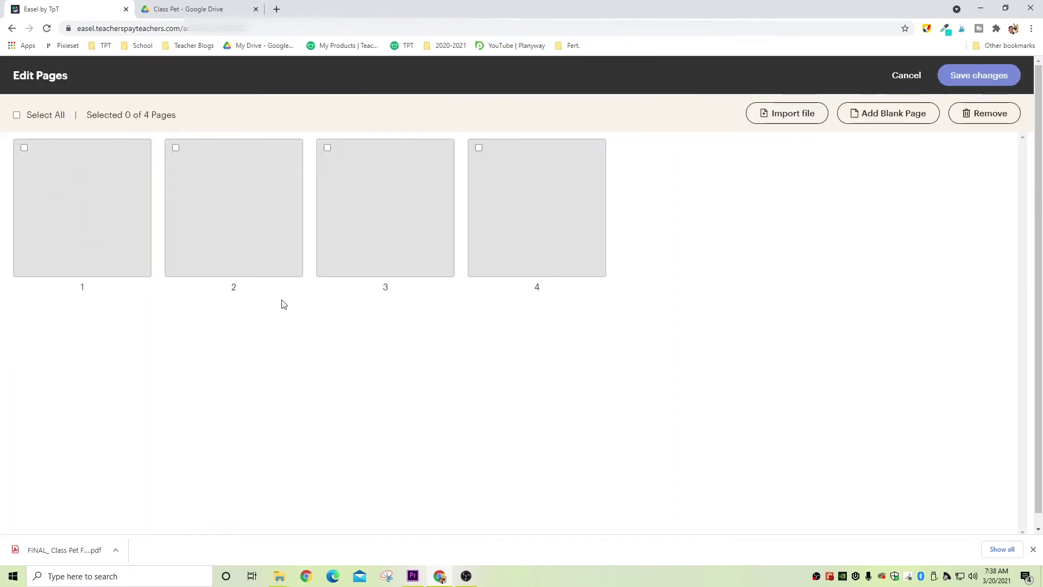
click(176, 148)
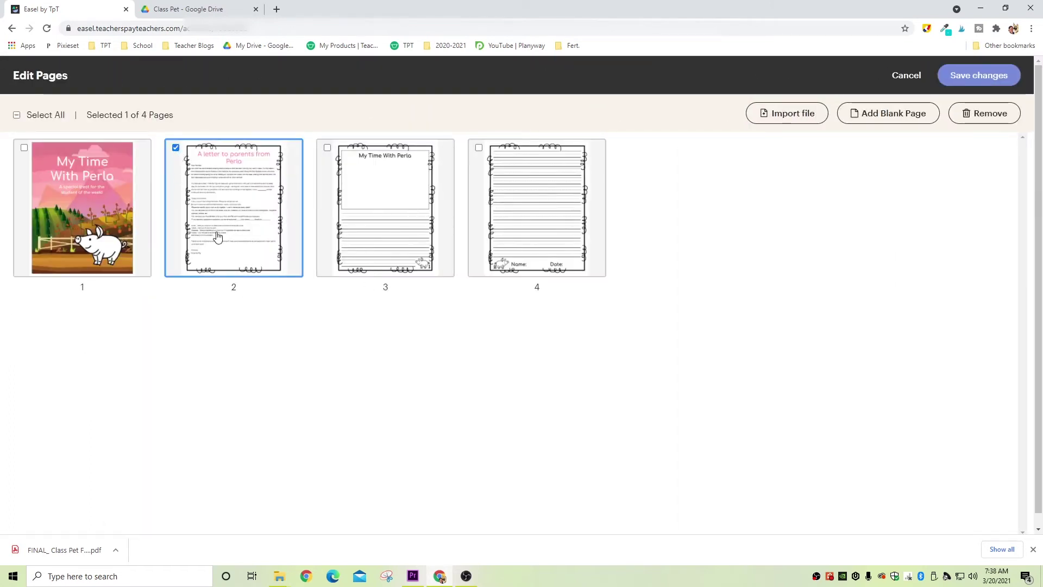
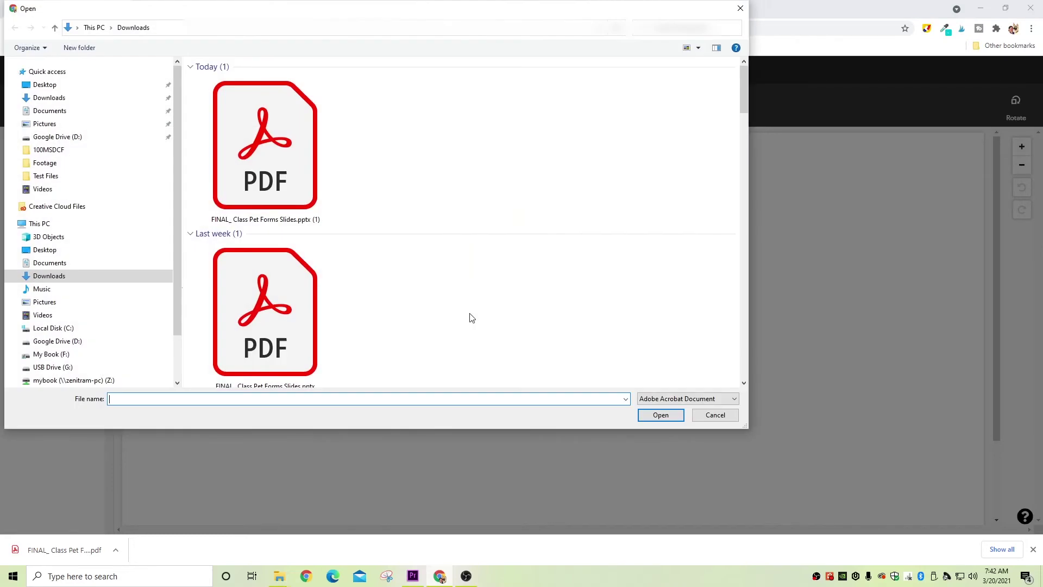
- Upload the Math PDF from the Test Files folder and import its pages 6 and 7 into the new activity
click(54, 177)
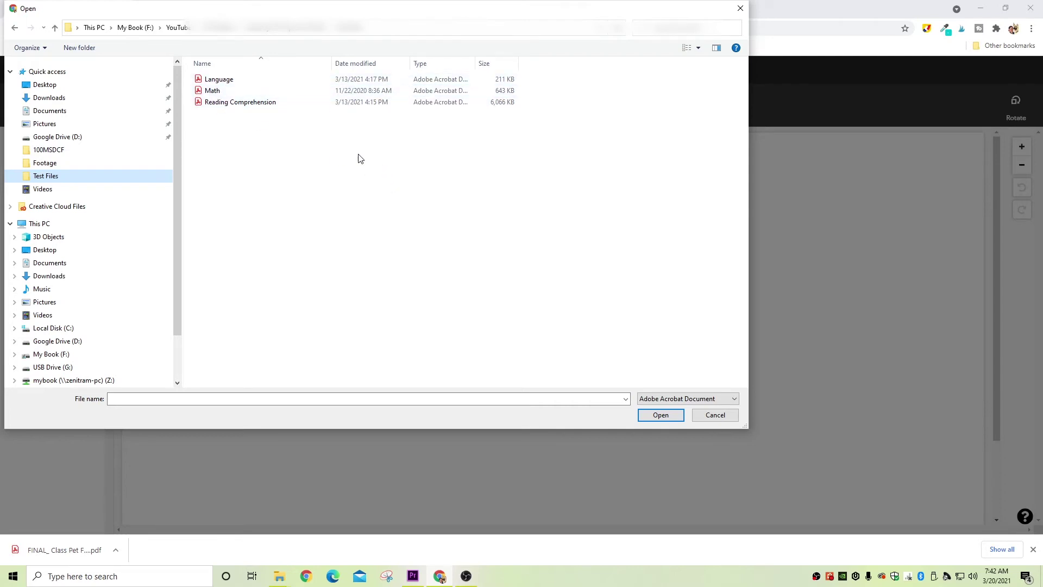
double_click(240, 91)
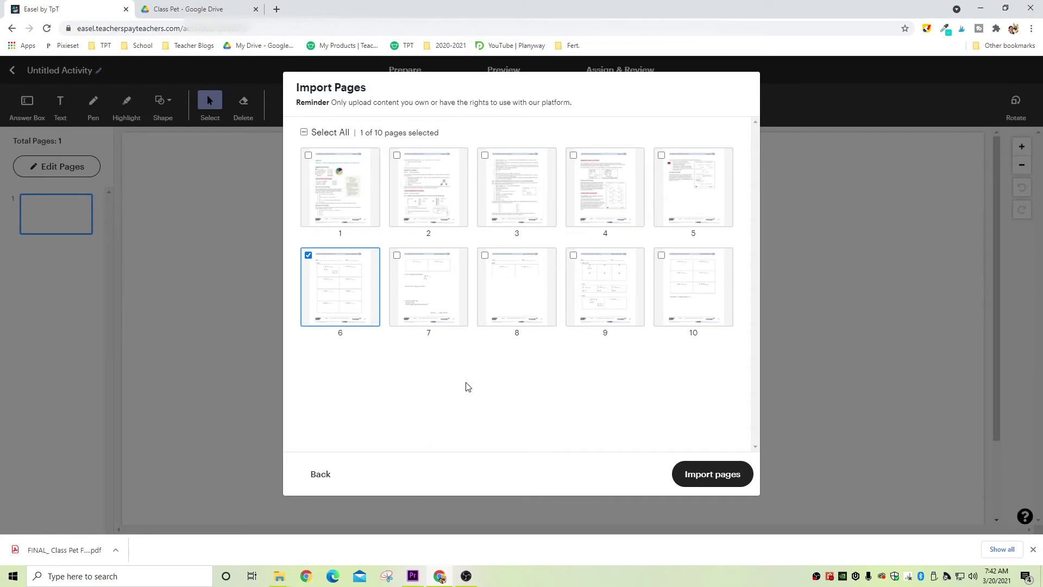
click(409, 323)
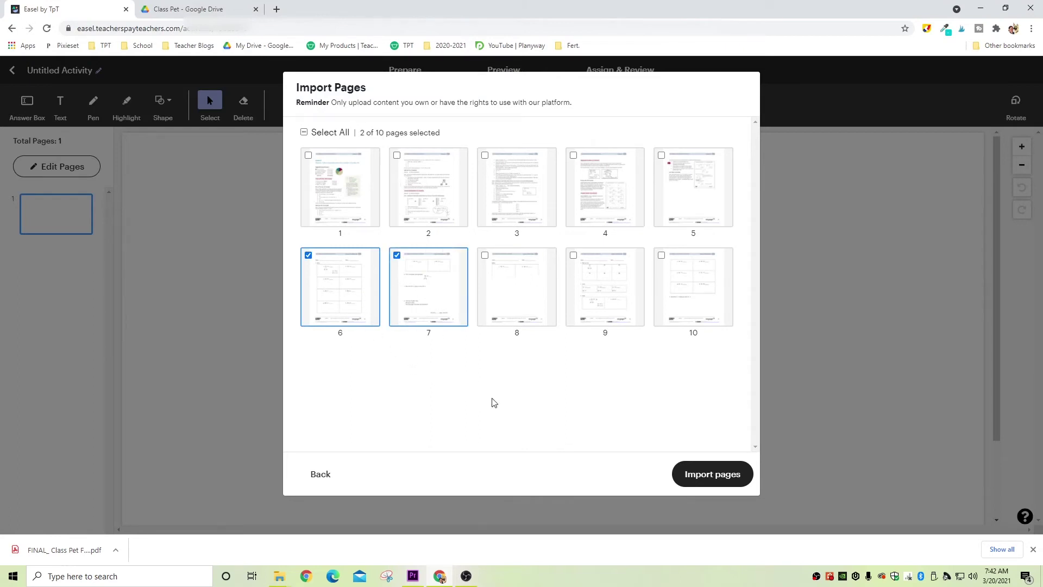
click(713, 475)
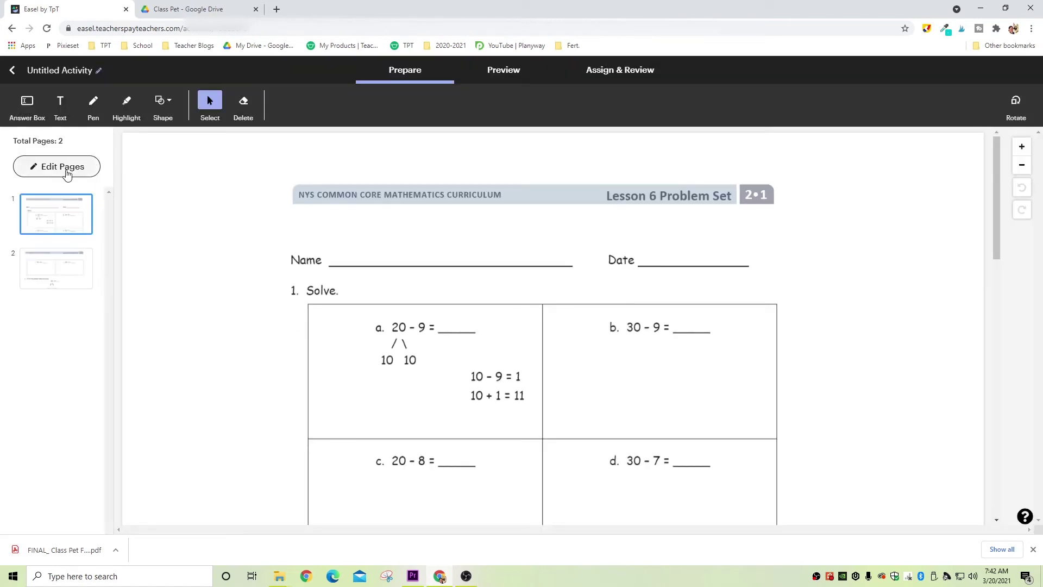
- Add pages 6 and 7 of the Reading Comprehension PDF to the activity through the page editor
click(64, 277)
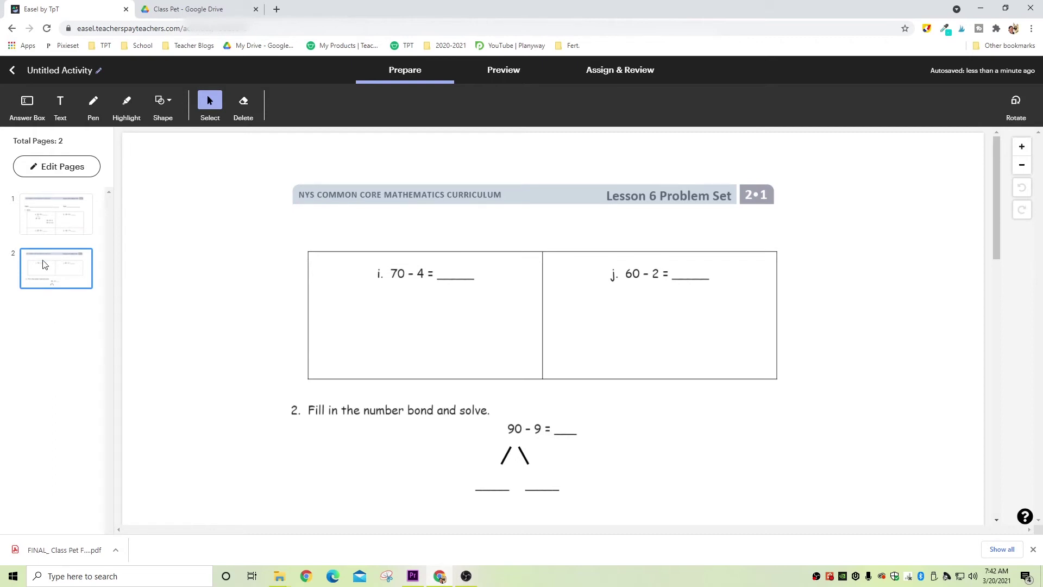
click(56, 169)
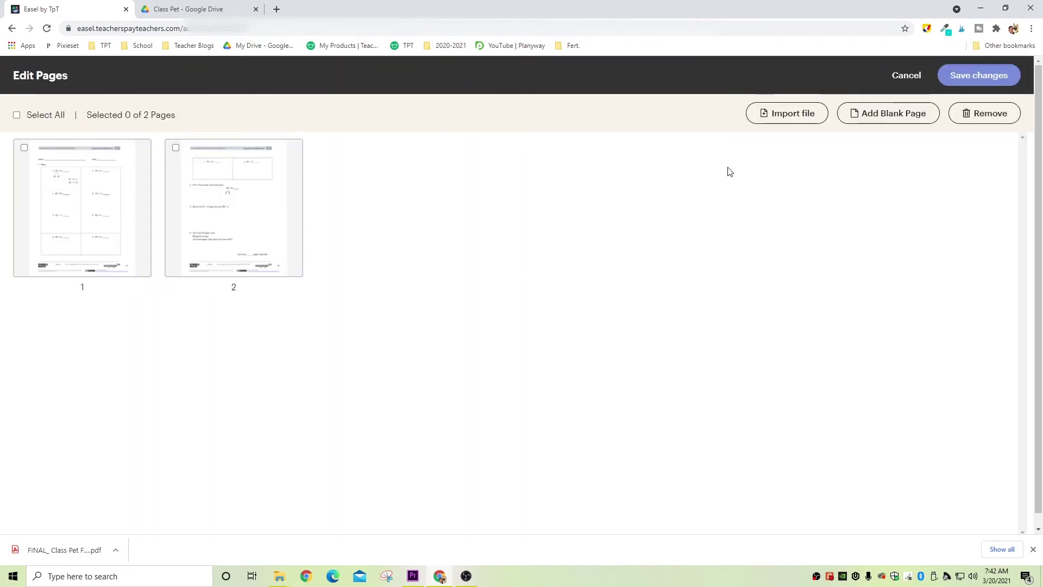
click(783, 118)
click(519, 187)
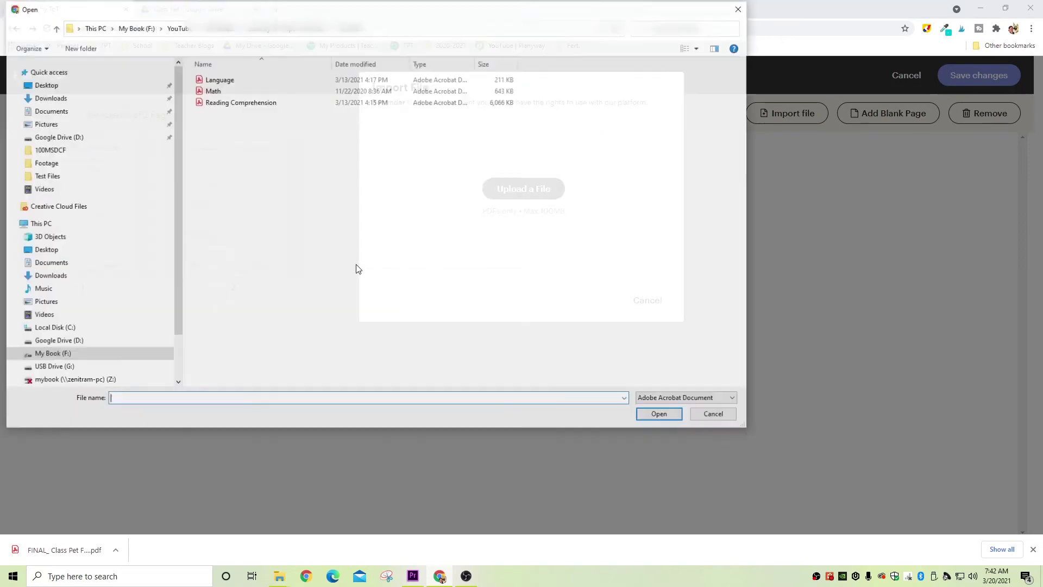
double_click(235, 103)
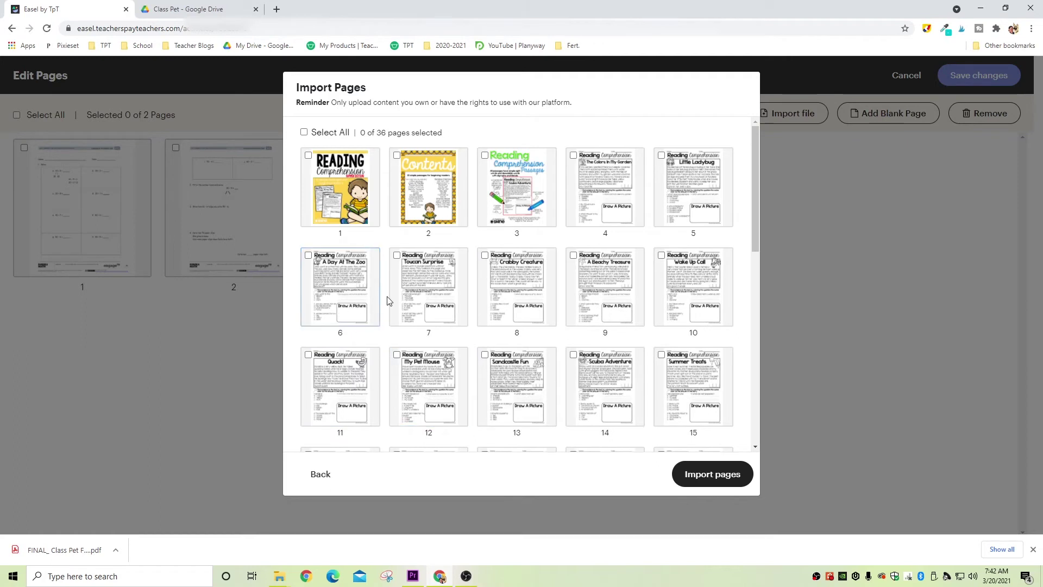
click(332, 290)
click(419, 284)
click(706, 474)
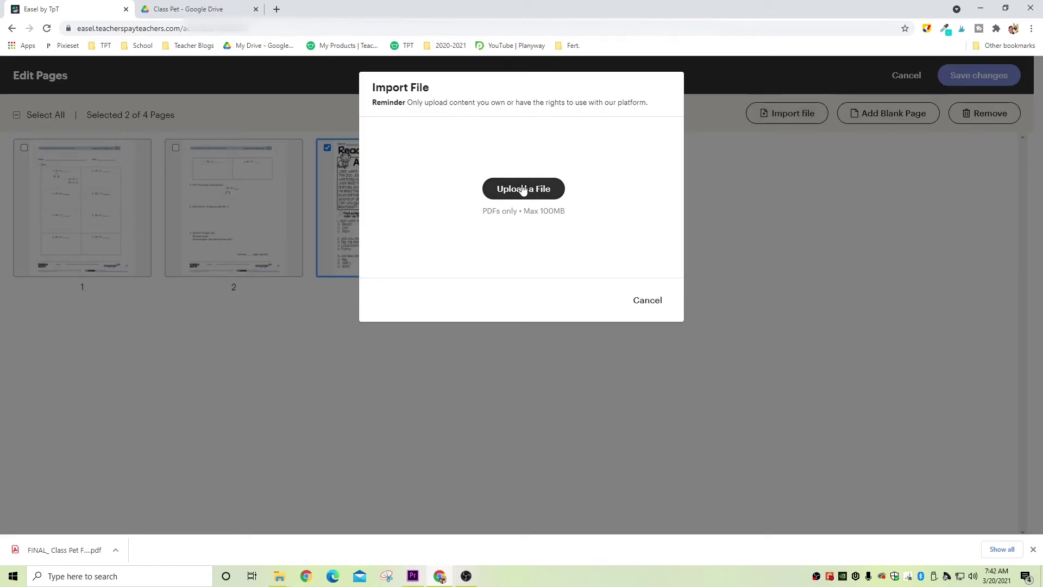
- Upload the Language PDF and import both of its pages into the activity
click(524, 190)
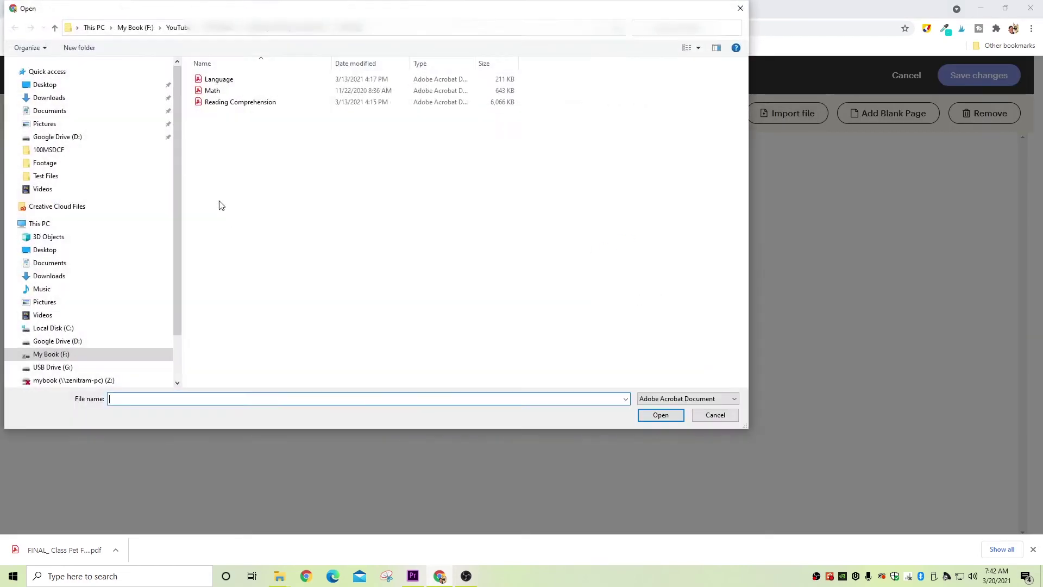
double_click(240, 81)
click(359, 228)
click(442, 226)
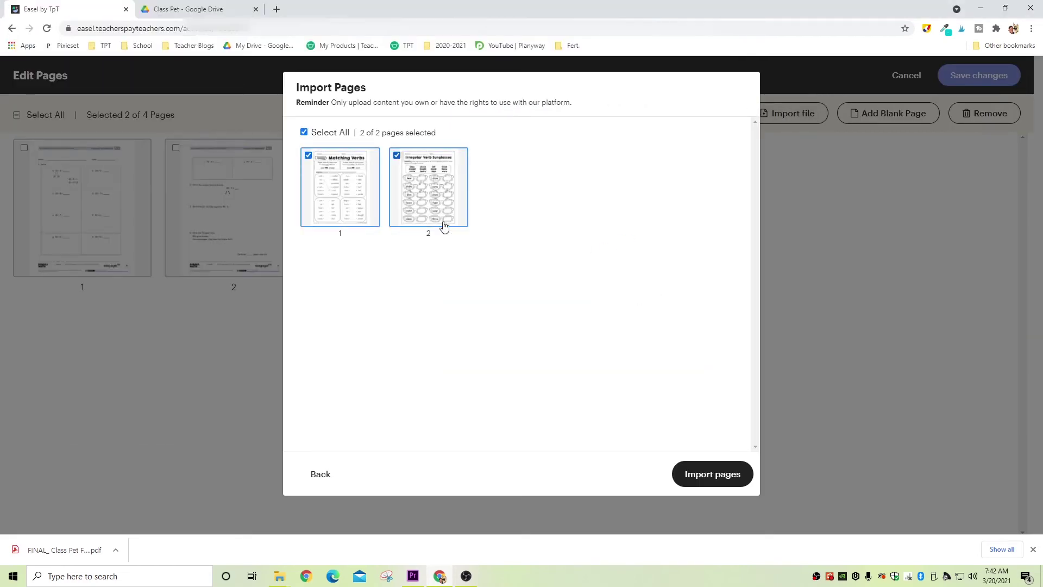
click(707, 476)
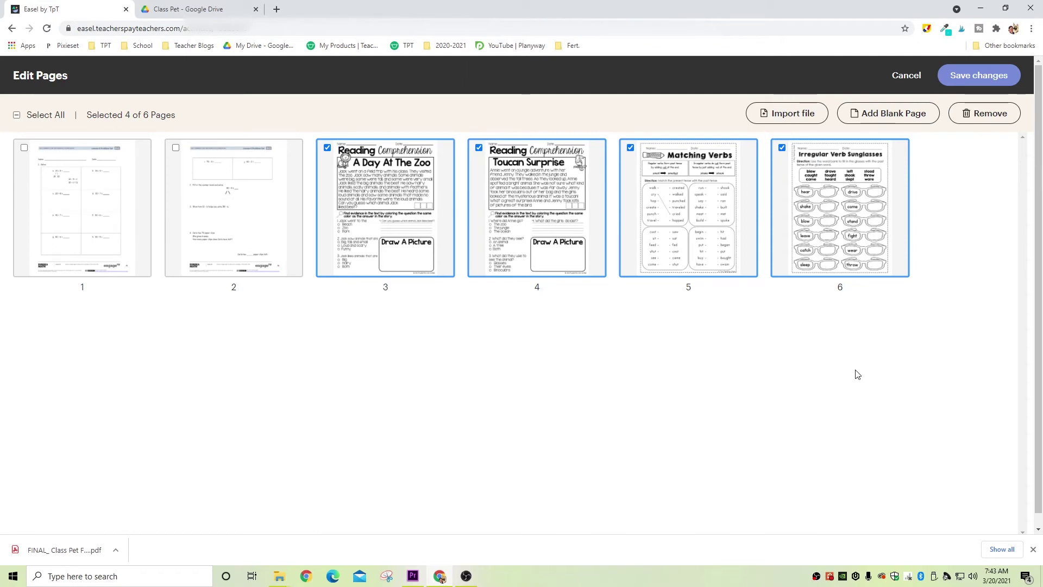
- Deselect pages 3 to 6 in the page editor and add three blank pages
click(389, 221)
click(517, 215)
click(659, 209)
click(804, 219)
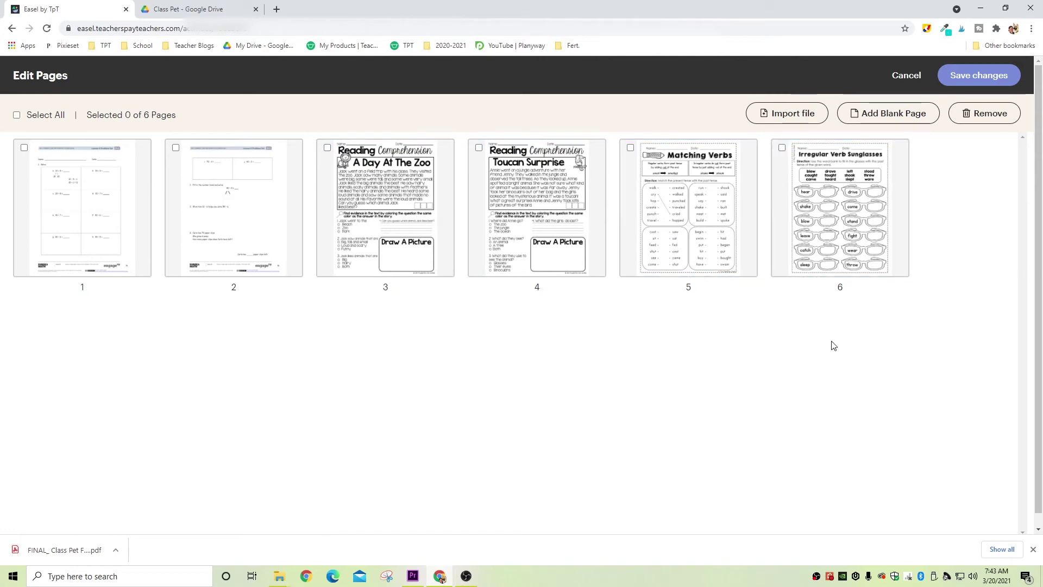
click(891, 120)
click(891, 120)
click(890, 116)
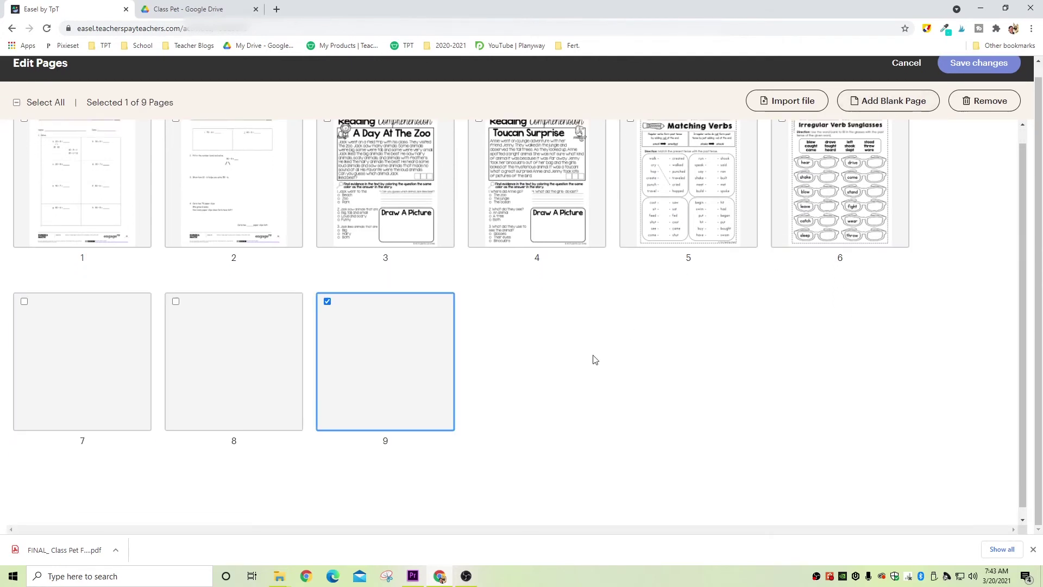
- Move the blank pages in front of the math, reading comprehension and language worksheets as pages 1, 4 and 7
drag(400, 354, 76, 190)
click(198, 347)
drag(198, 346, 478, 207)
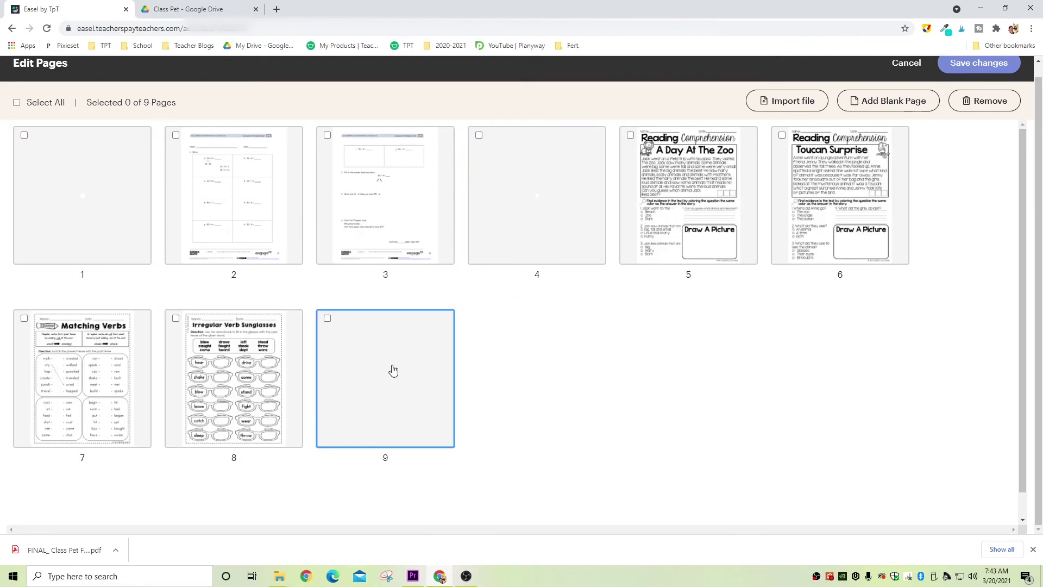
drag(345, 343, 76, 375)
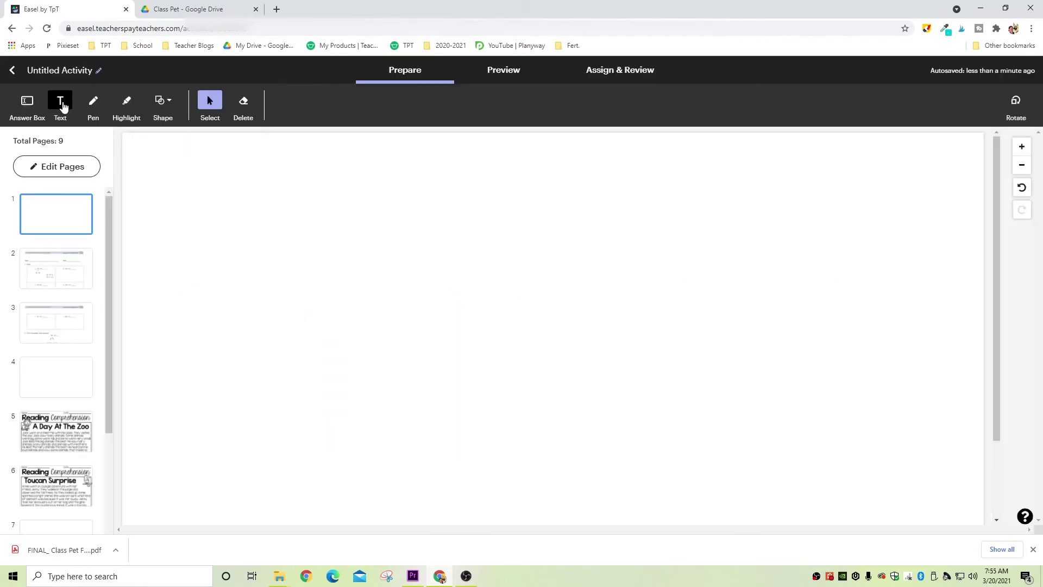
- Add the text "Math" to the blank first page and set its size to 100
click(61, 103)
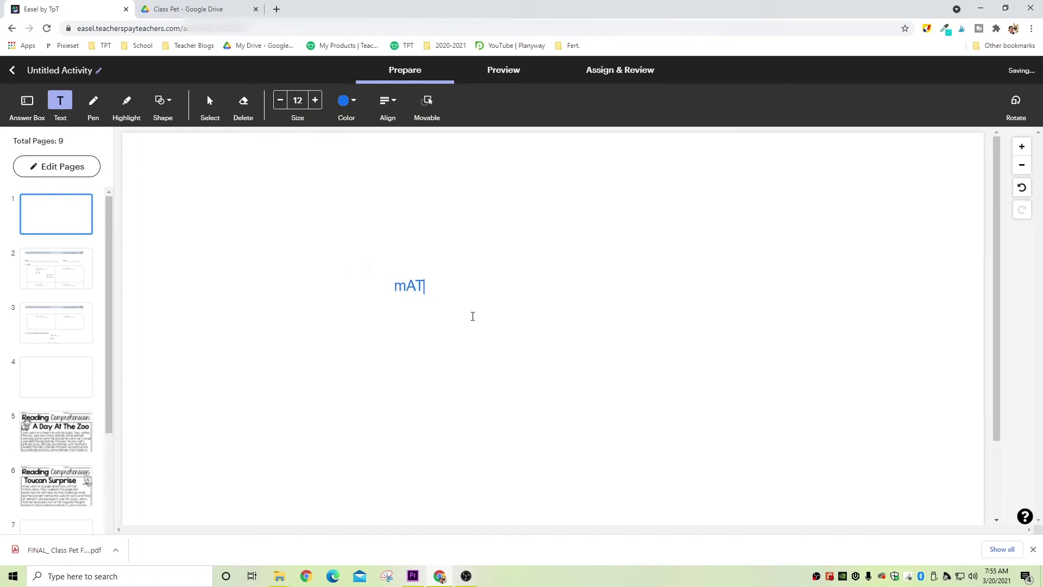
key(ctrl+a)
click(413, 278)
click(316, 102)
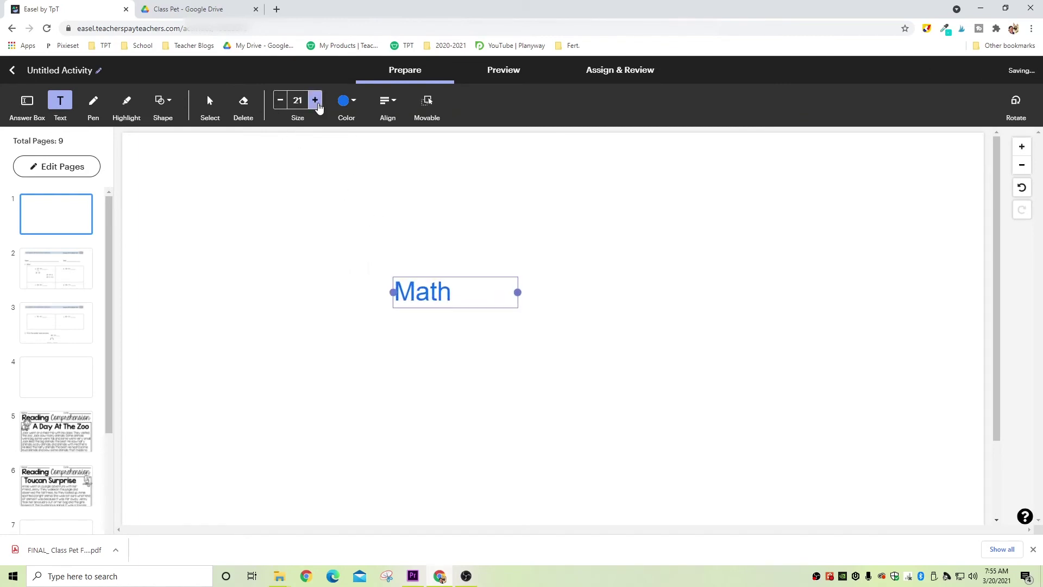
drag(317, 104, 317, 104)
click(761, 357)
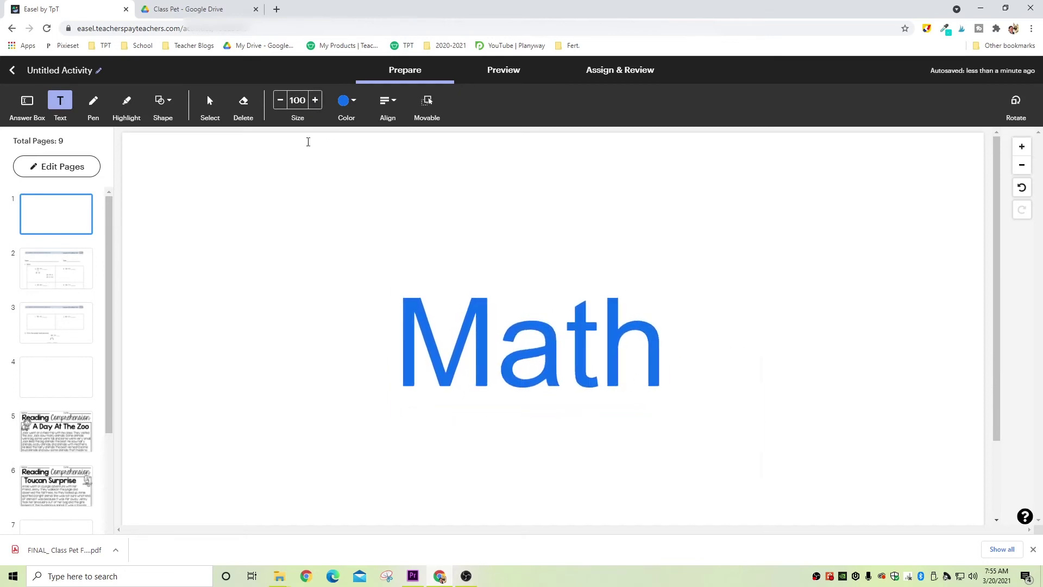
- Copy the Math title onto blank page 4 and change its text to "Reading"
click(209, 100)
click(463, 336)
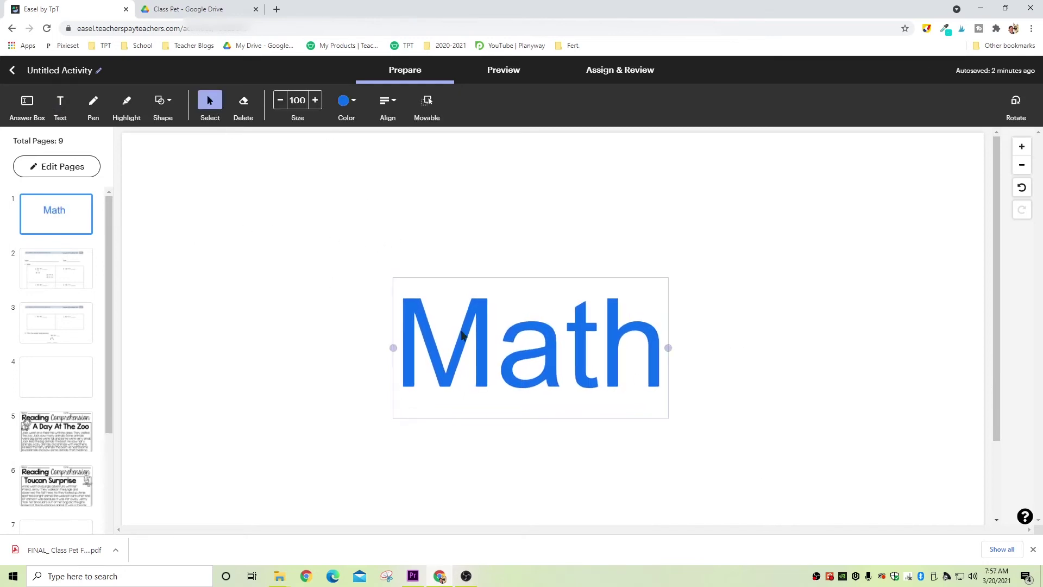
click(80, 369)
key(ctrl+v)
click(564, 348)
double_click(535, 346)
key(ctrl+c)
text(Reading)
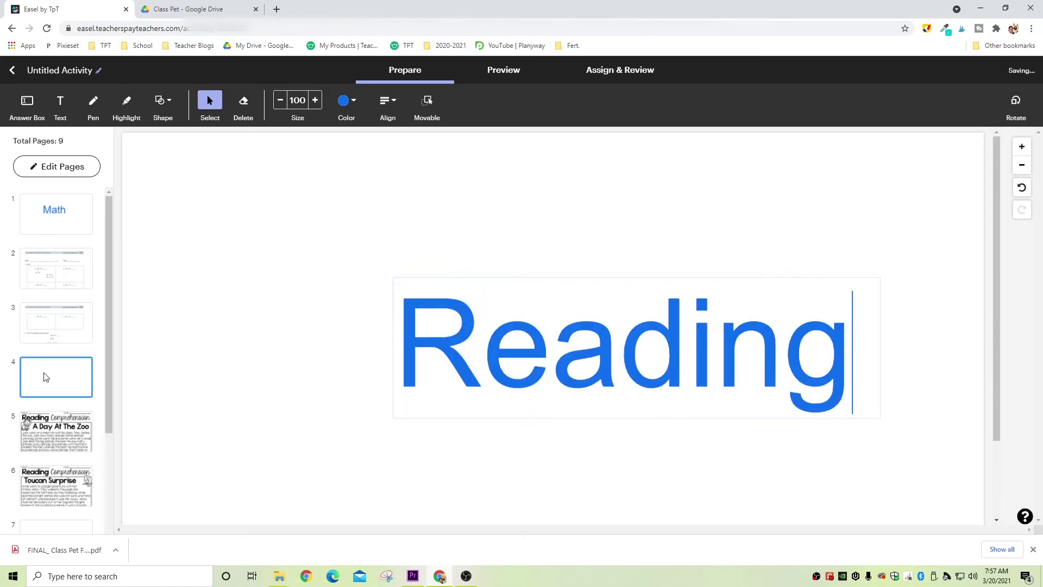
- Paste the Math title onto blank page 7 and change its text to "Language"
scroll(40, 394, down, 2)
click(56, 431)
key(ctrl+v)
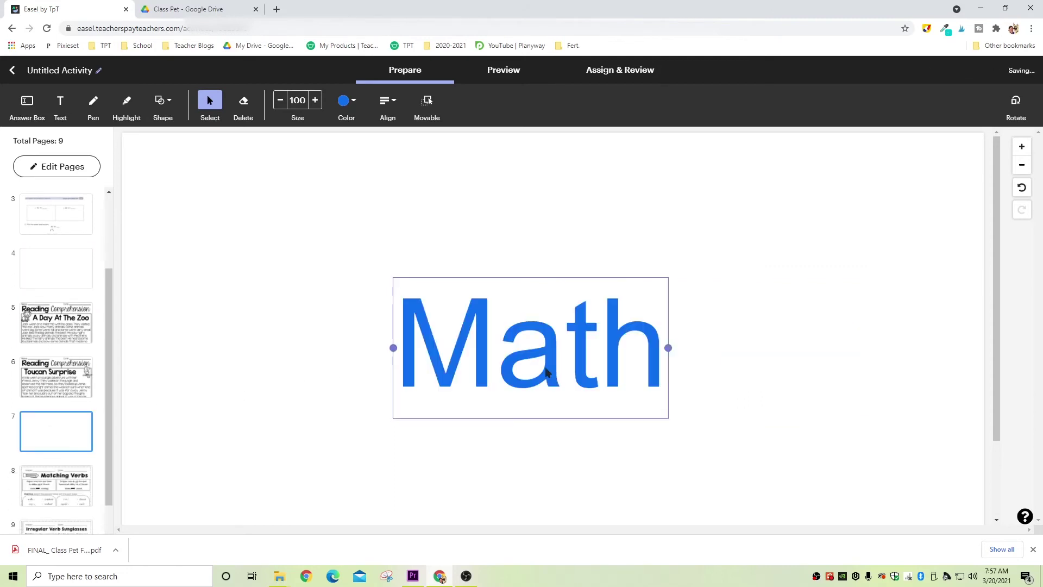
click(552, 367)
double_click(553, 367)
text(Language)
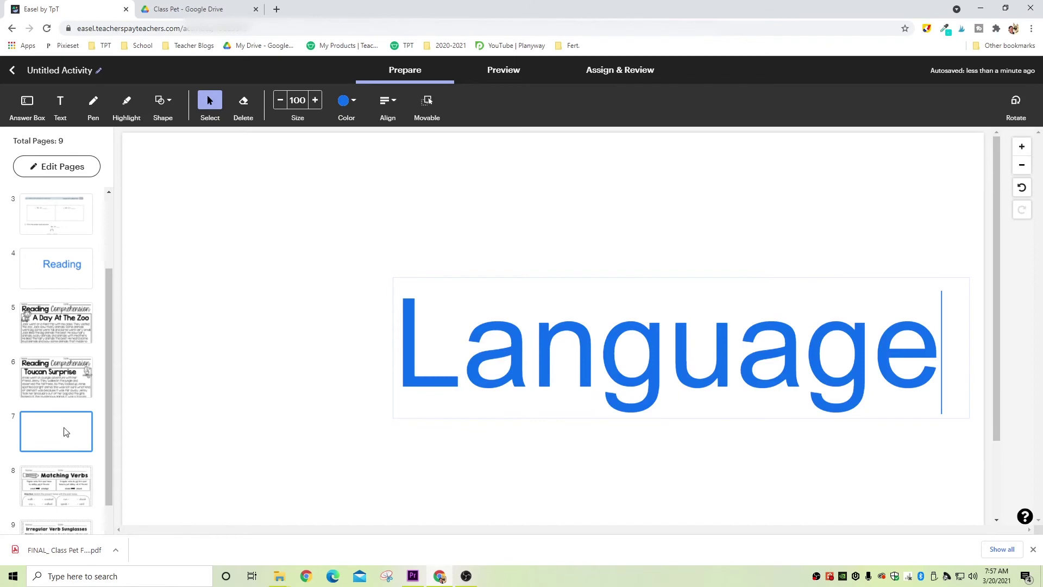
- Look over the Toucan Surprise page and the Reading and Math title pages
click(70, 376)
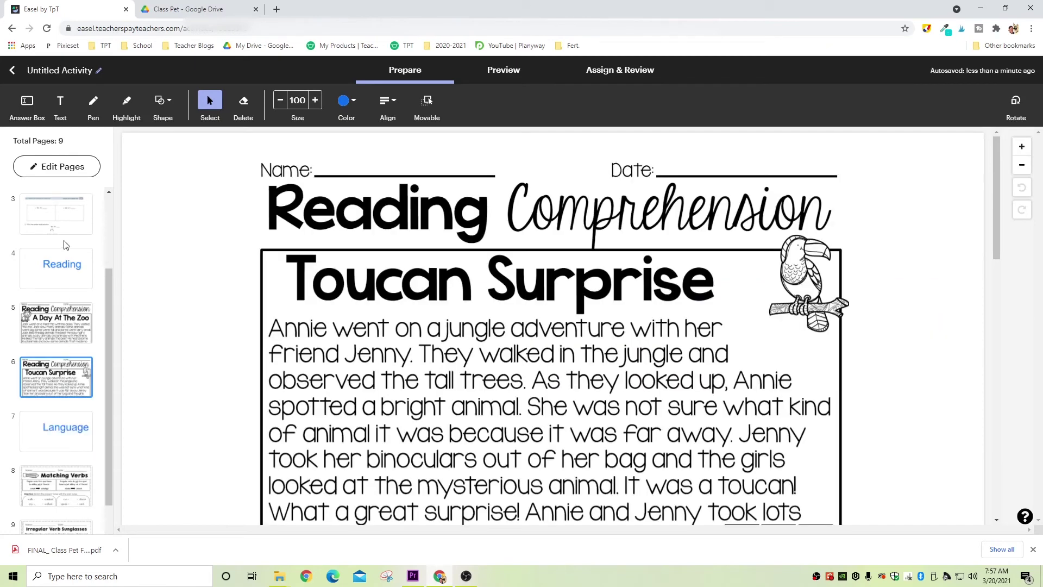
click(70, 279)
scroll(74, 250, up, 2)
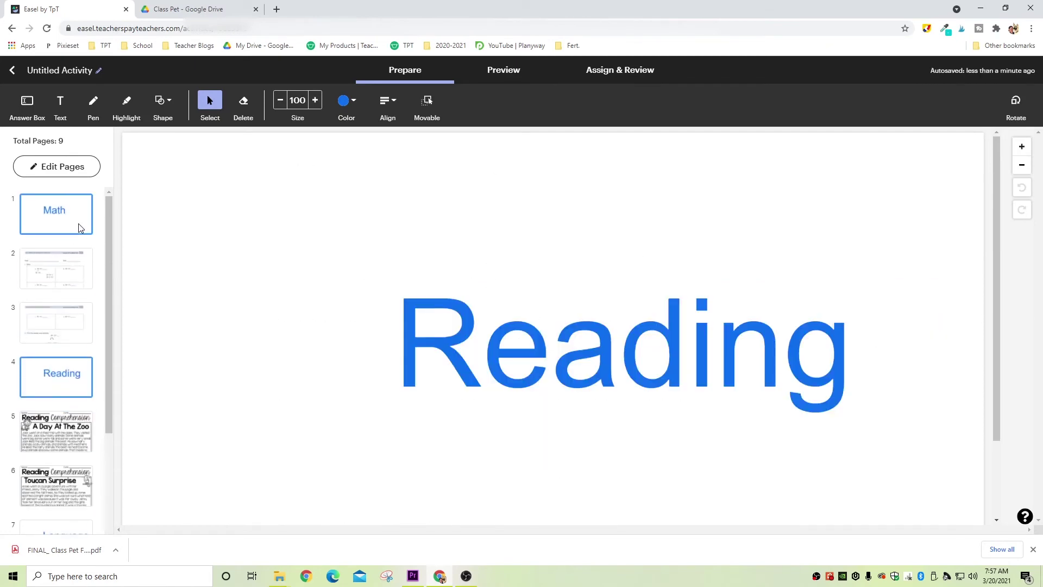
click(77, 226)
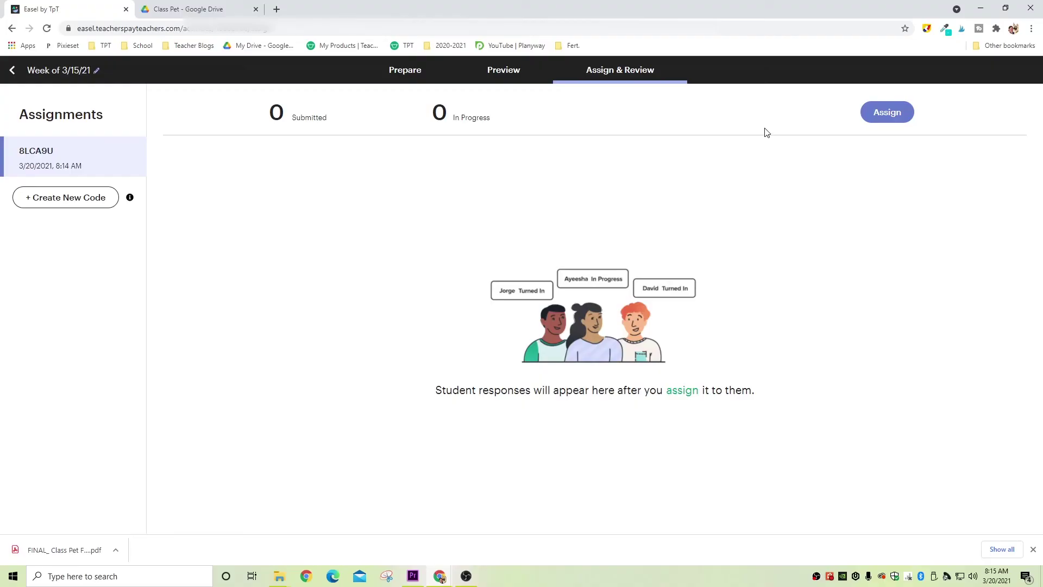
- Assign the Week of 3/15/21 activity to the Google Class Test class through Google Classroom
click(887, 112)
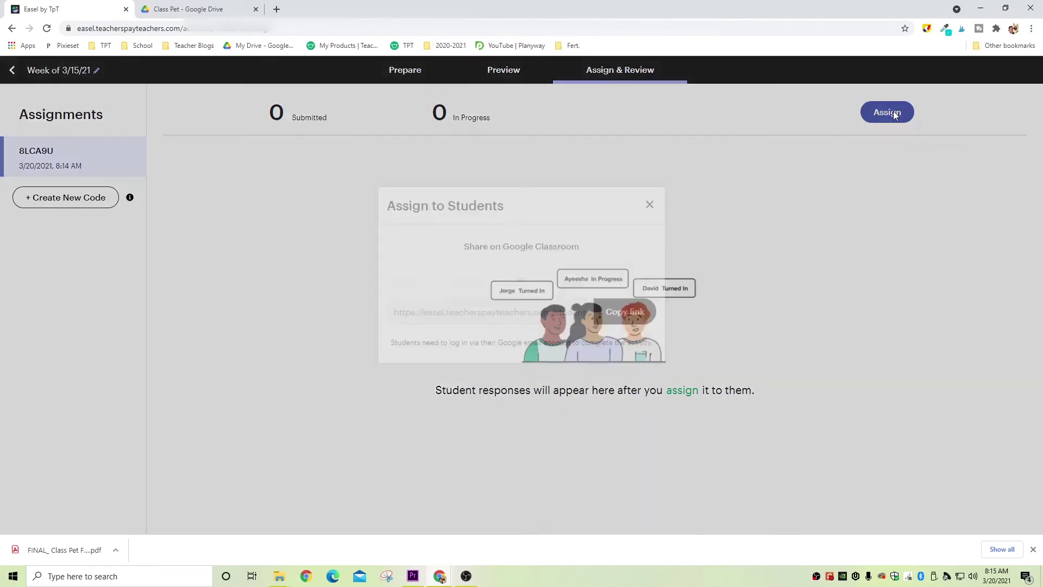
click(521, 282)
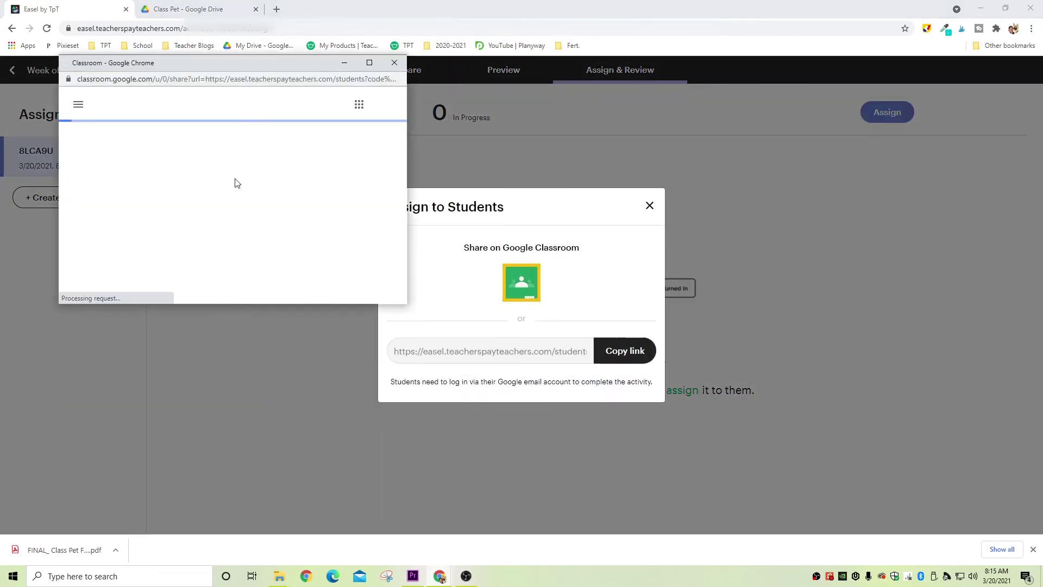
click(254, 205)
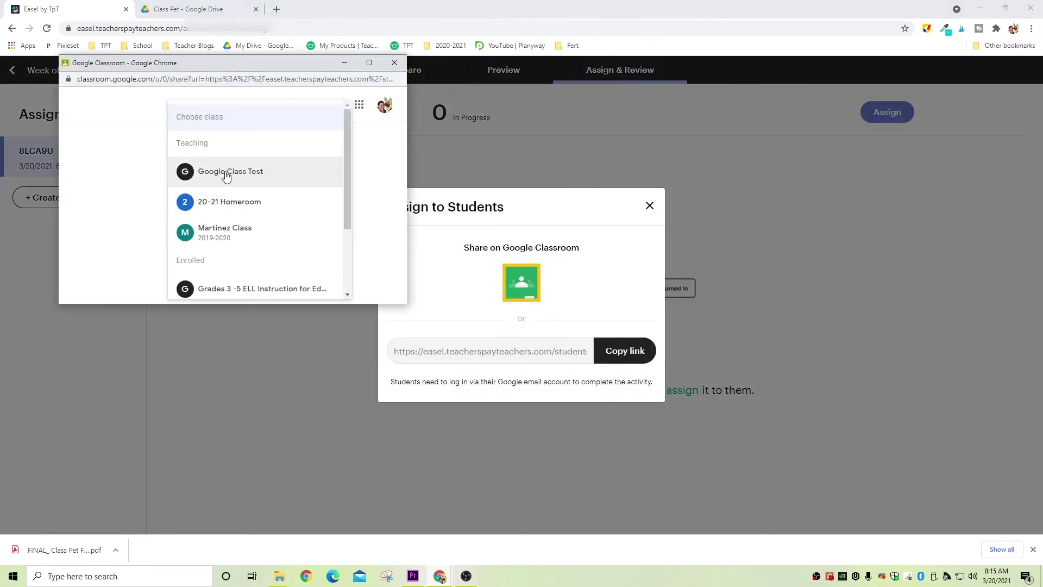
click(223, 170)
click(217, 195)
click(279, 278)
click(348, 162)
click(274, 226)
click(274, 256)
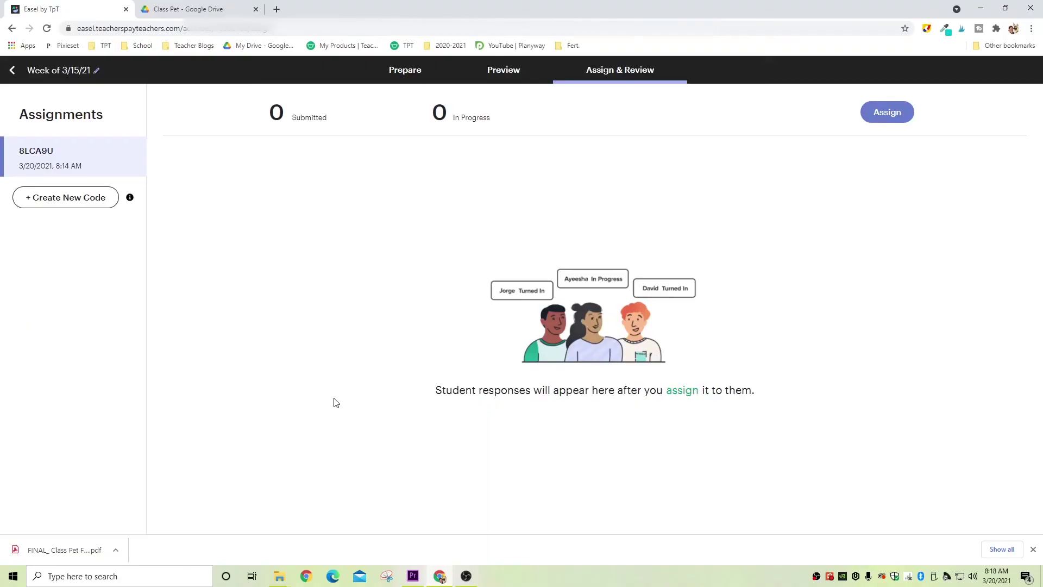
- Open the assignment and review page of the Week of 3/15/21 activity
click(629, 73)
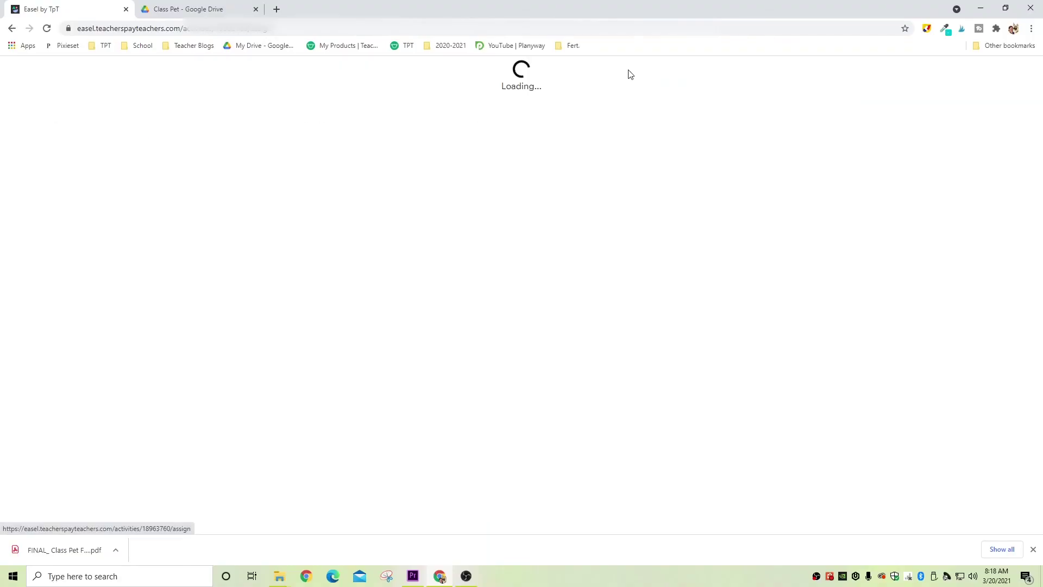
click(43, 197)
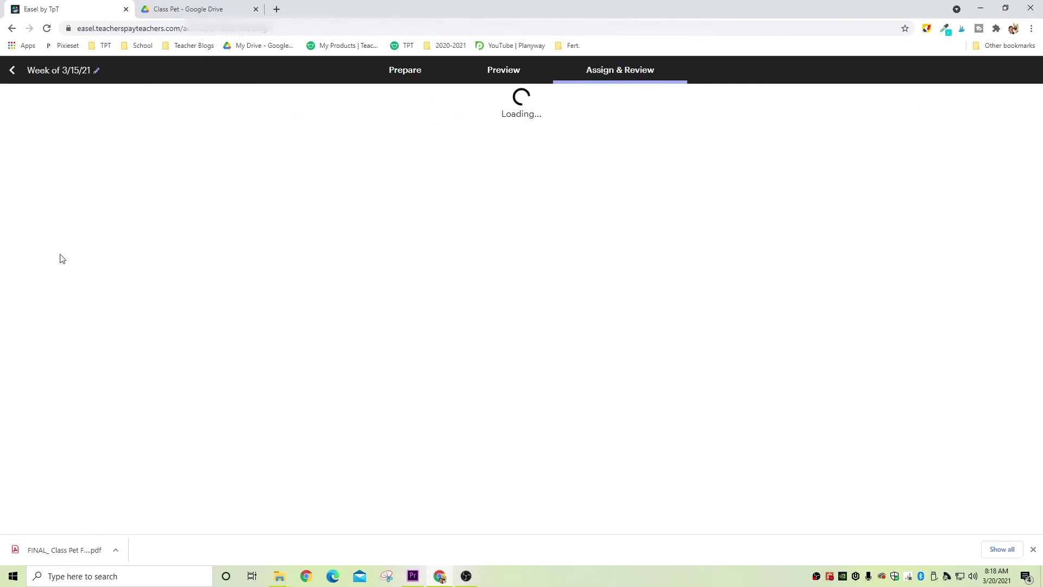